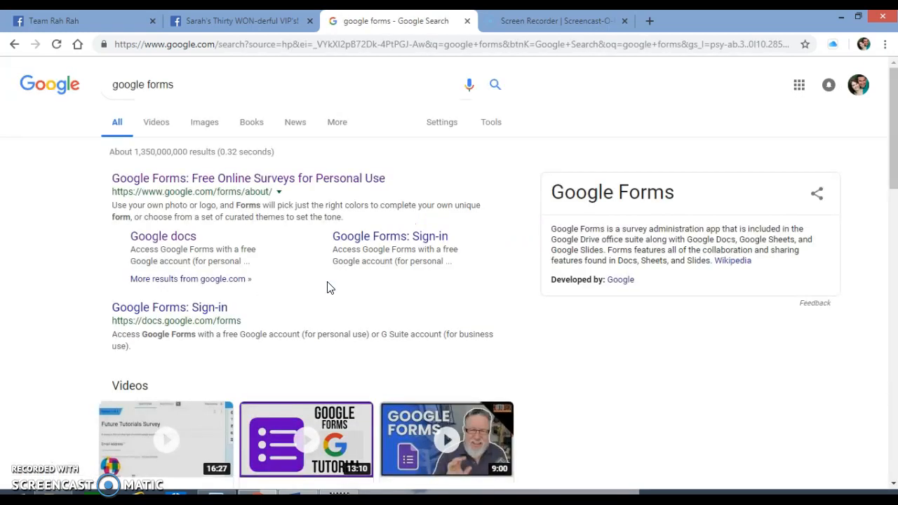
- Create a blank form in Google Forms and title it "4 Question Survey - Get a TEXT when the Outlet Sale is LIVE!"
click(280, 187)
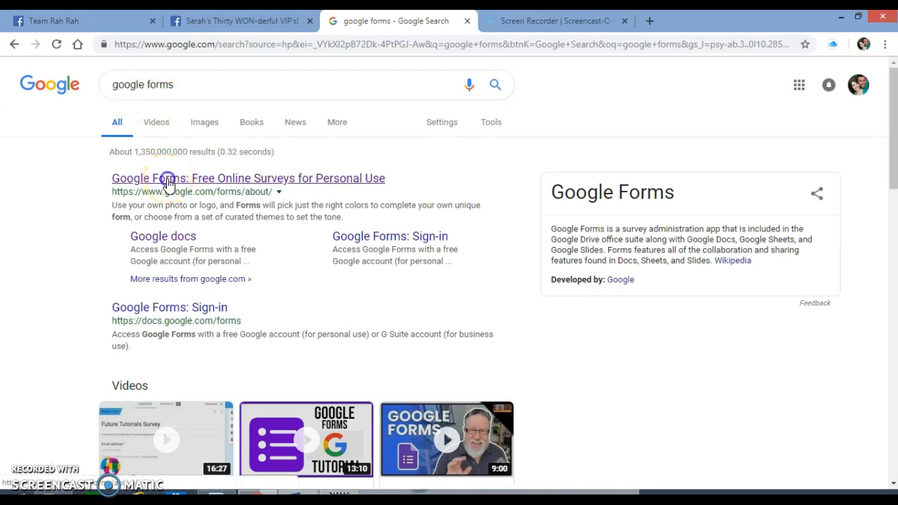
click(168, 179)
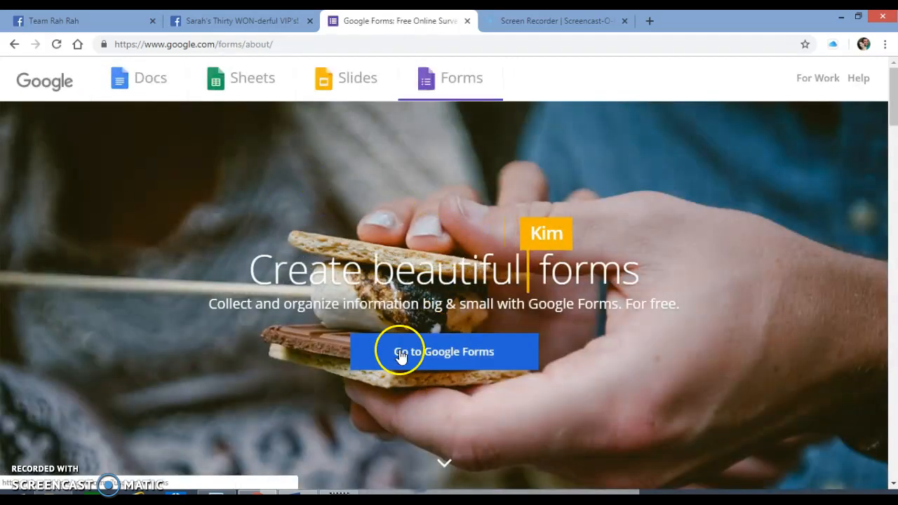
click(400, 354)
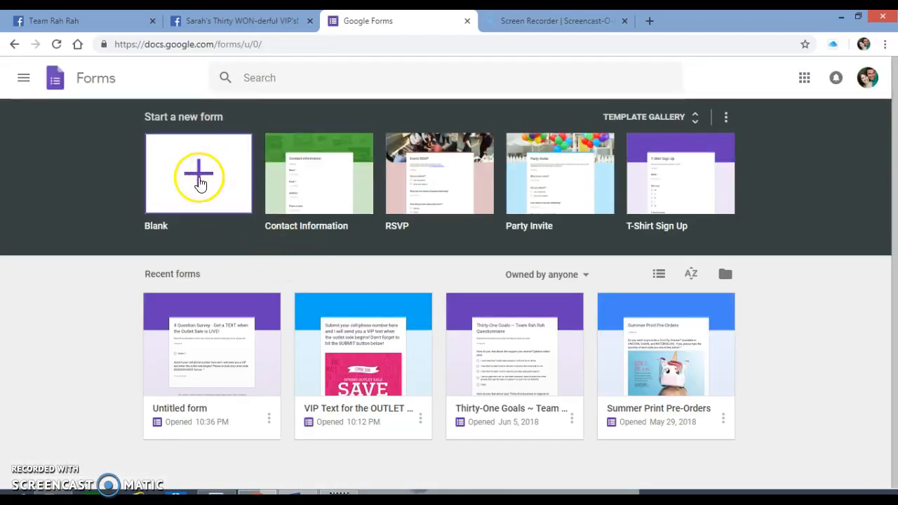
click(200, 181)
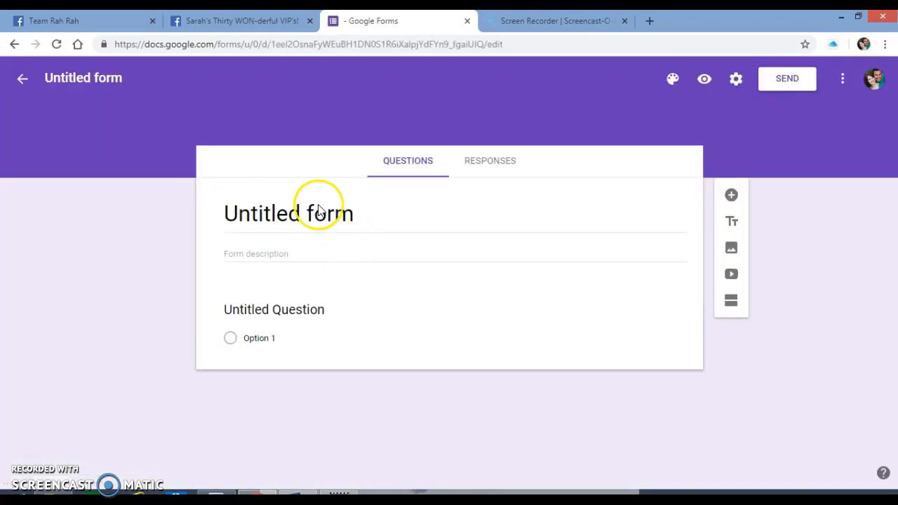
click(387, 210)
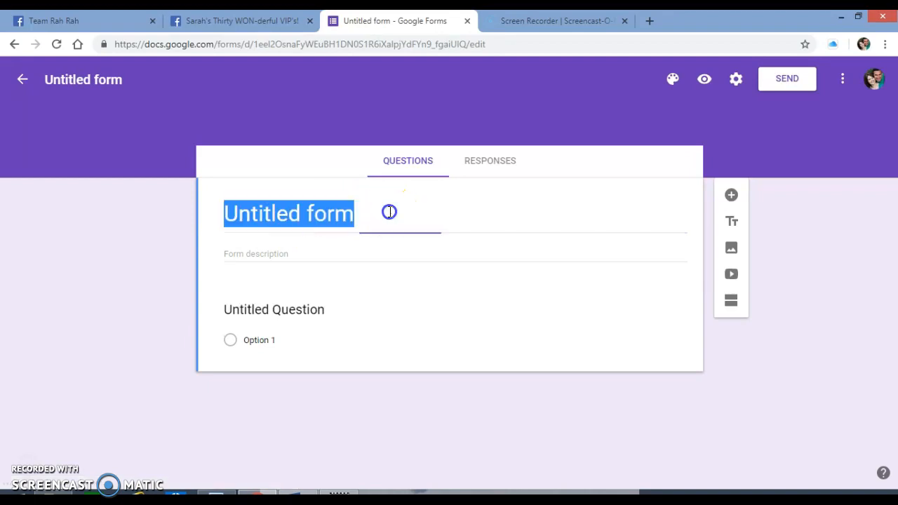
text(4 Question Survey - Get a TEXT when the Outlet Sale is LIVE!)
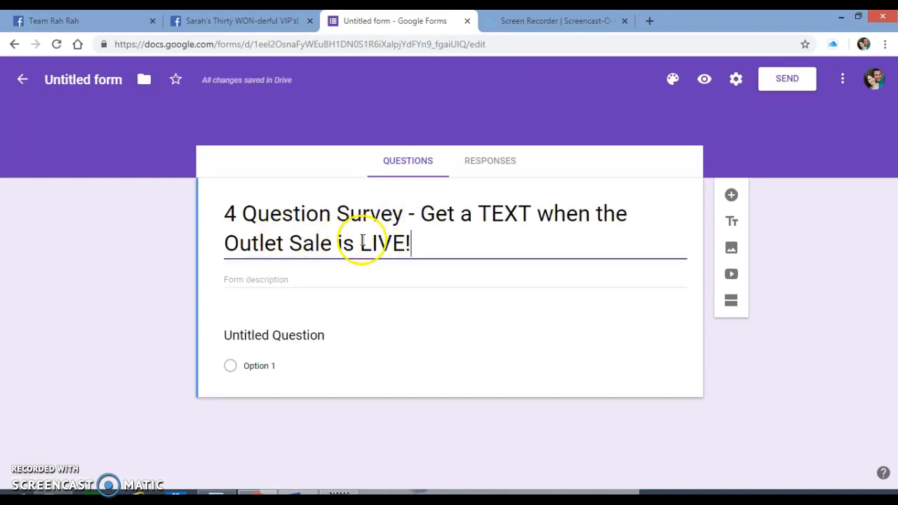
- Copy the "Please fill out all answers" sentence about January 3rd from the Word document into the form description
click(286, 280)
click(310, 492)
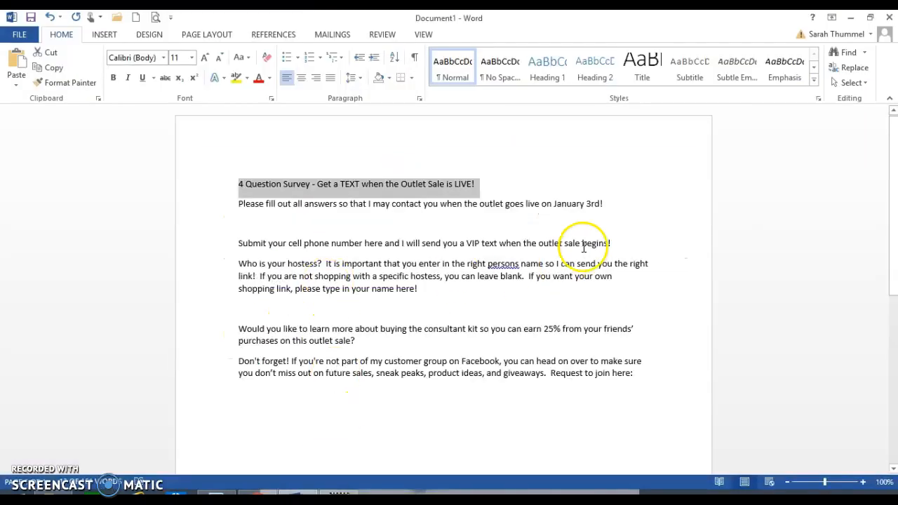
drag(605, 205, 246, 214)
key(ctrl+c)
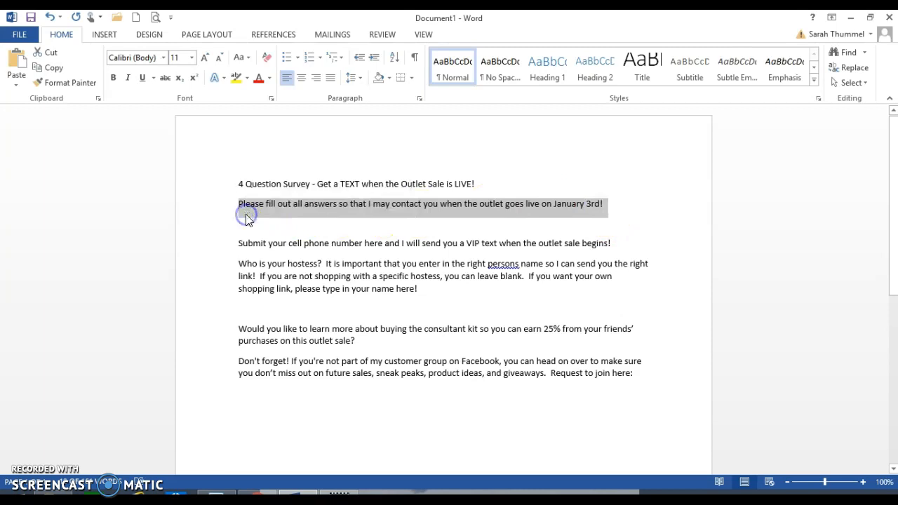
key(alt+Tab)
key(ctrl+v)
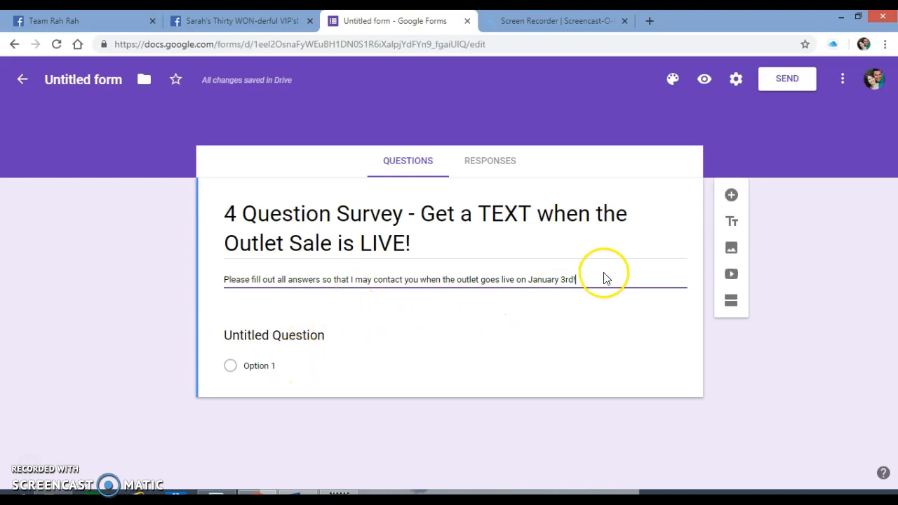
click(608, 310)
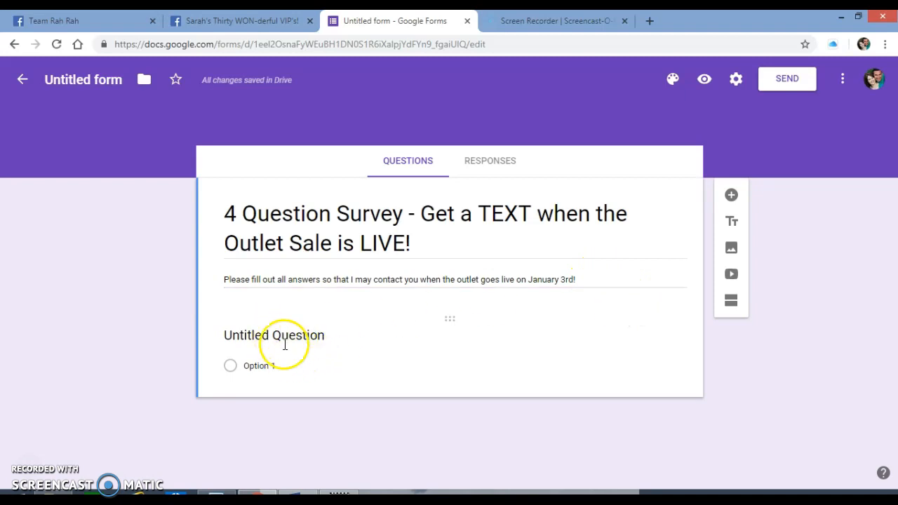
- Change the untitled first question's type from multiple choice to Short answer
click(455, 317)
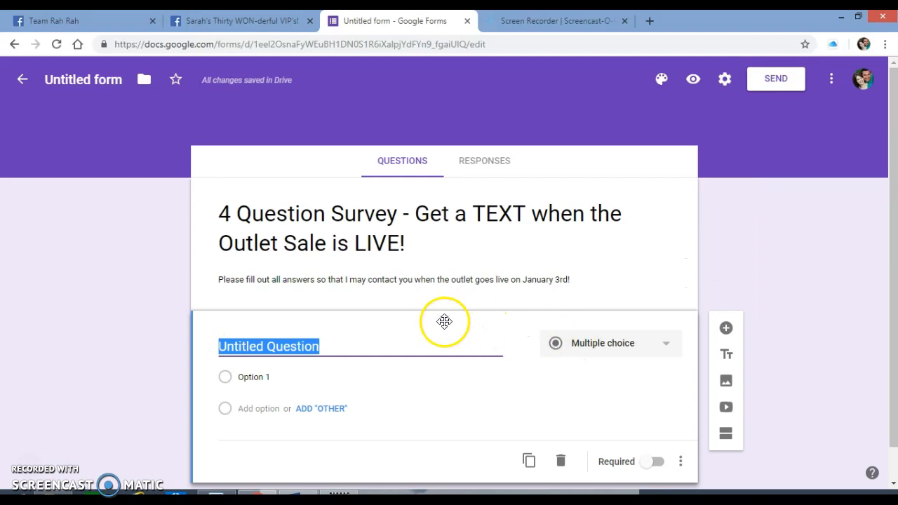
click(663, 344)
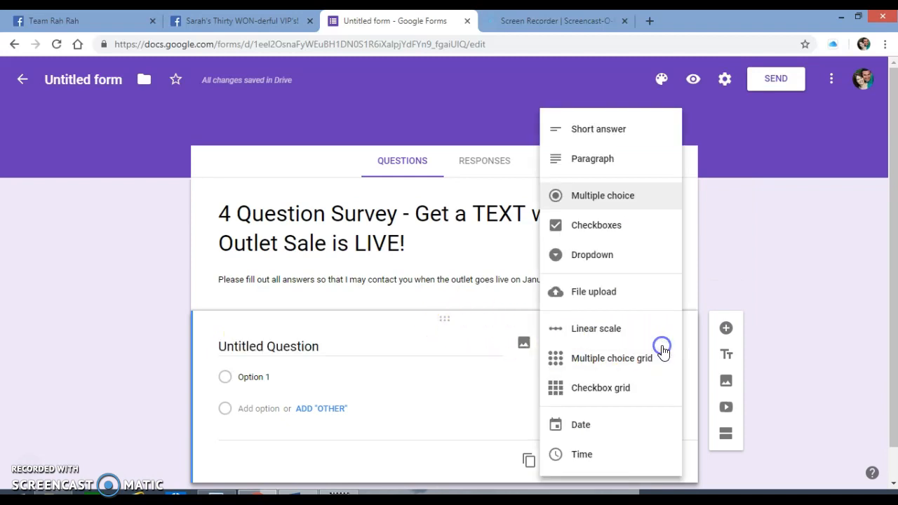
click(600, 132)
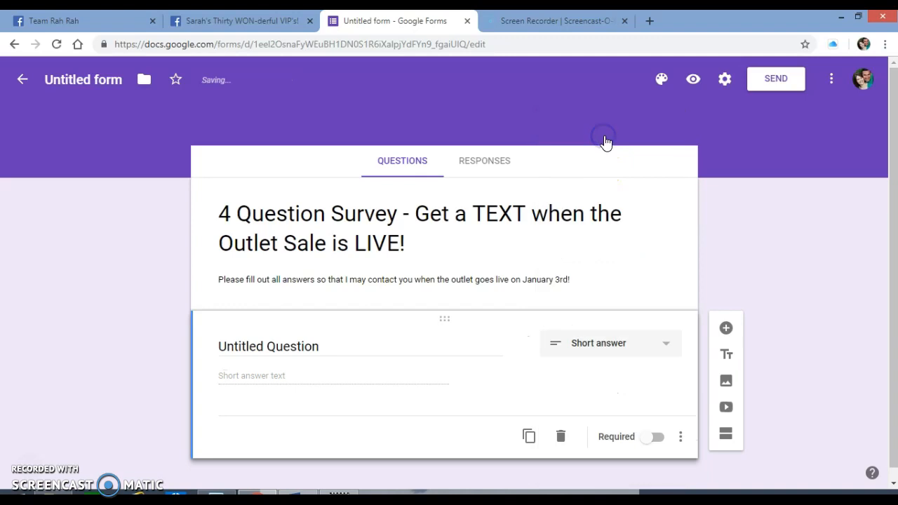
click(264, 377)
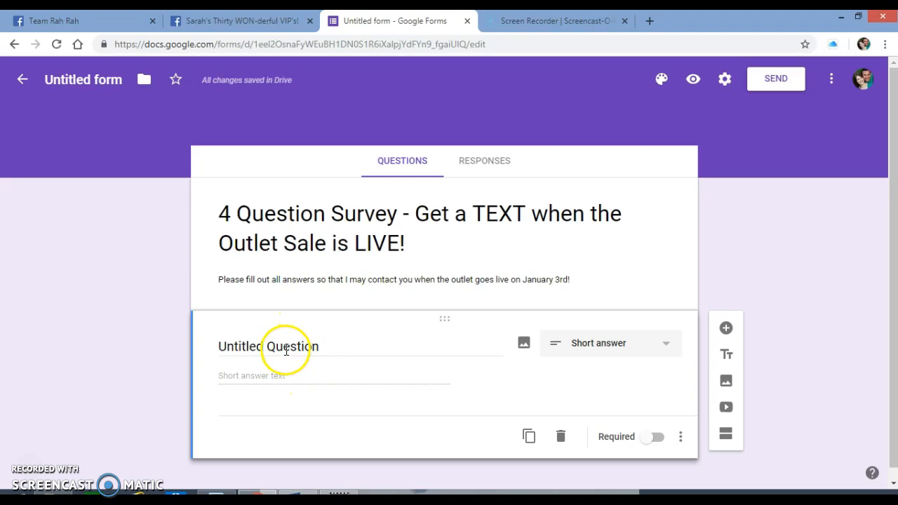
- Replace the first question's text with the "Submit your cell phone number here" sentence copied from the Word document
key(alt+Tab)
click(255, 262)
drag(240, 244, 617, 241)
key(alt+Tab)
click(266, 347)
key(ctrl+a)
key(ctrl+v)
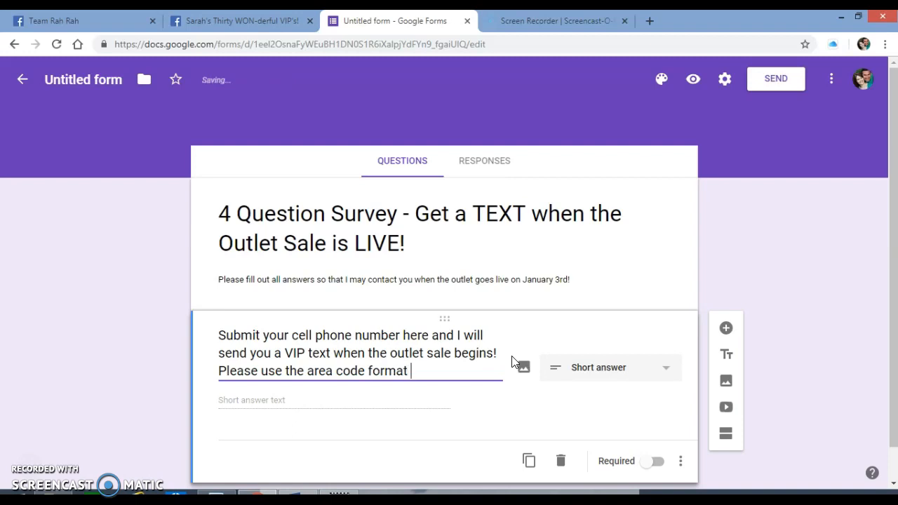
- Append "Please use the area code format (XXX)XXX-XXXX" to the cell phone question and make the question required
text()XXX-XXXX)
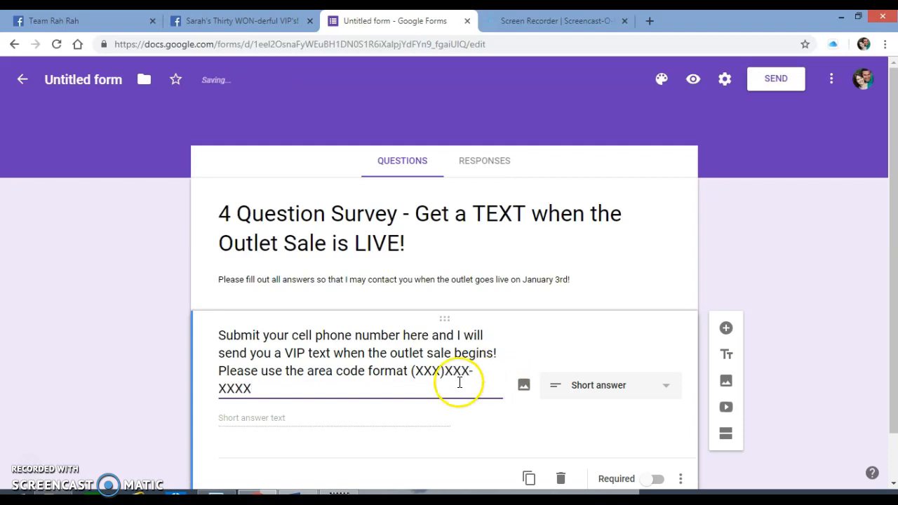
click(410, 371)
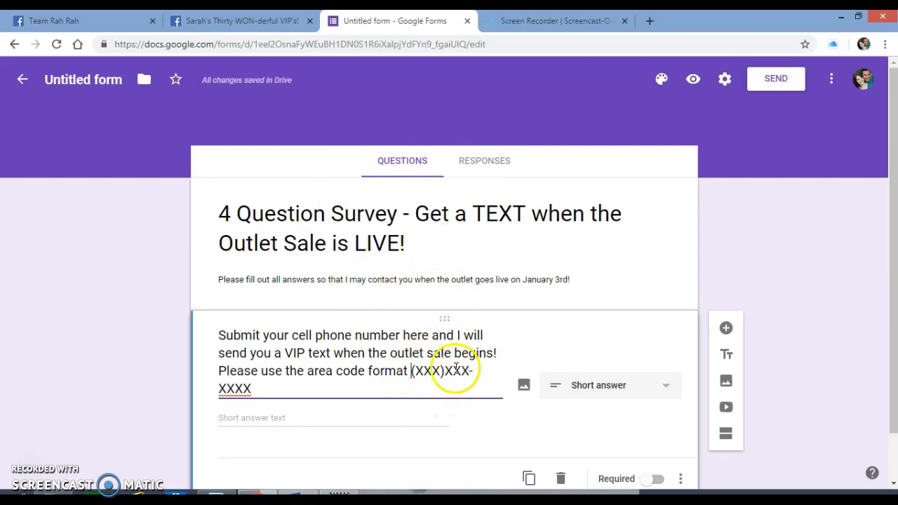
scroll(498, 365, down, 1)
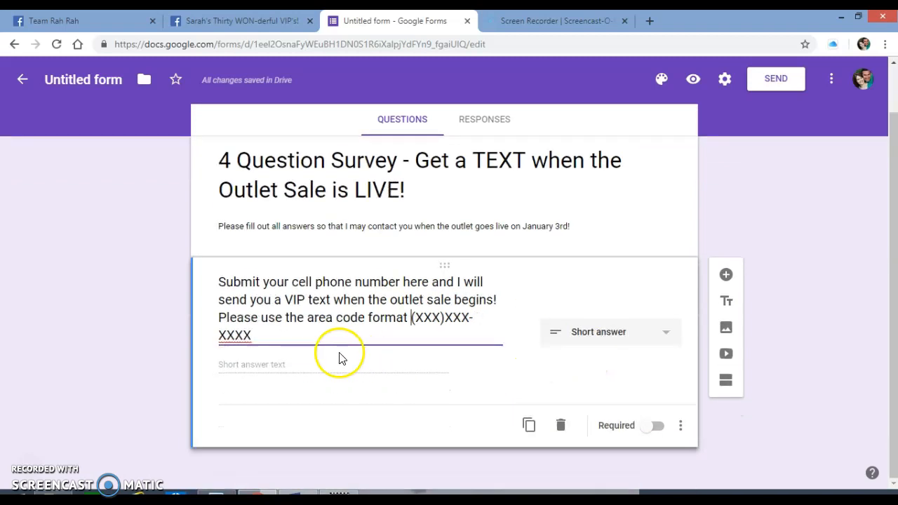
click(653, 428)
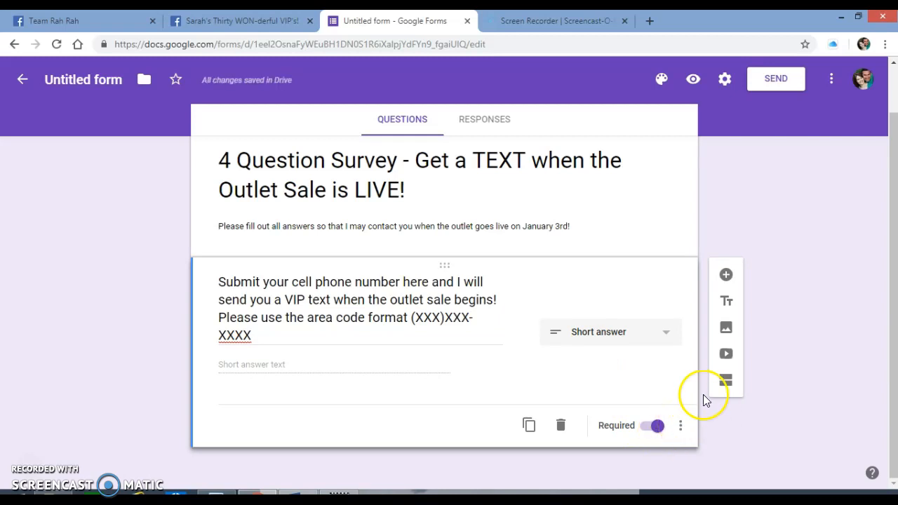
- Add a required Short answer question using the "Who is your hostess?" paragraph copied from the Word document
click(727, 276)
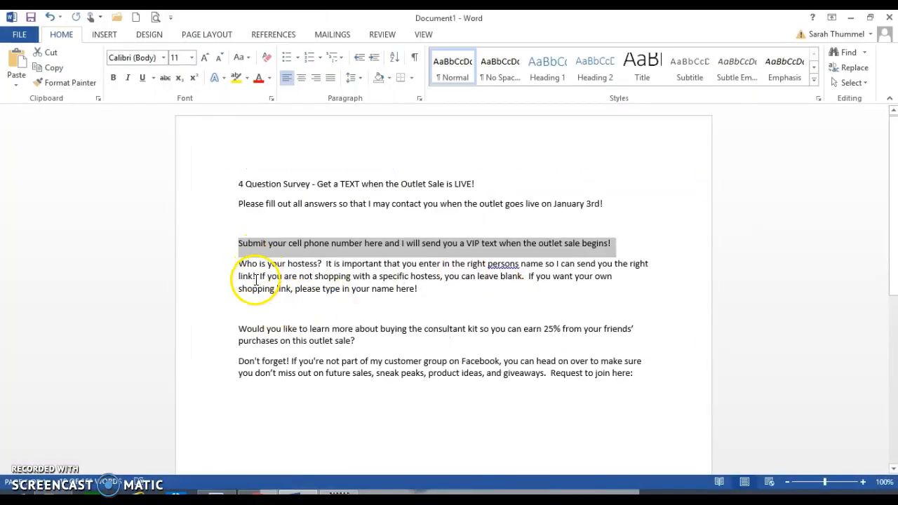
drag(239, 264, 420, 289)
key(ctrl+c)
key(alt+Tab)
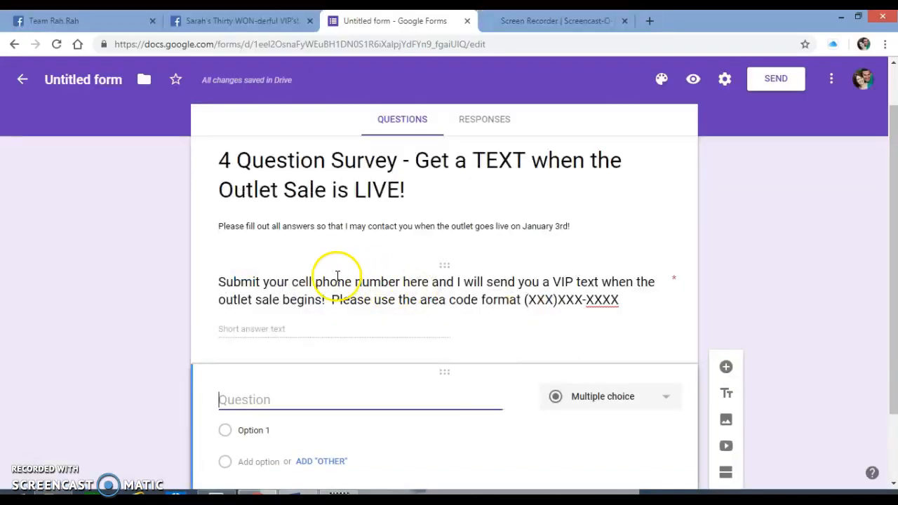
key(ctrl+v)
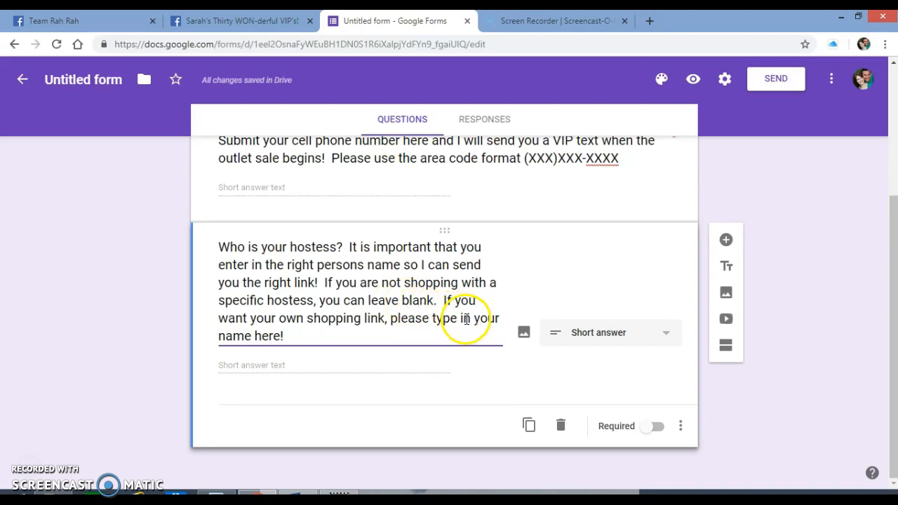
click(611, 337)
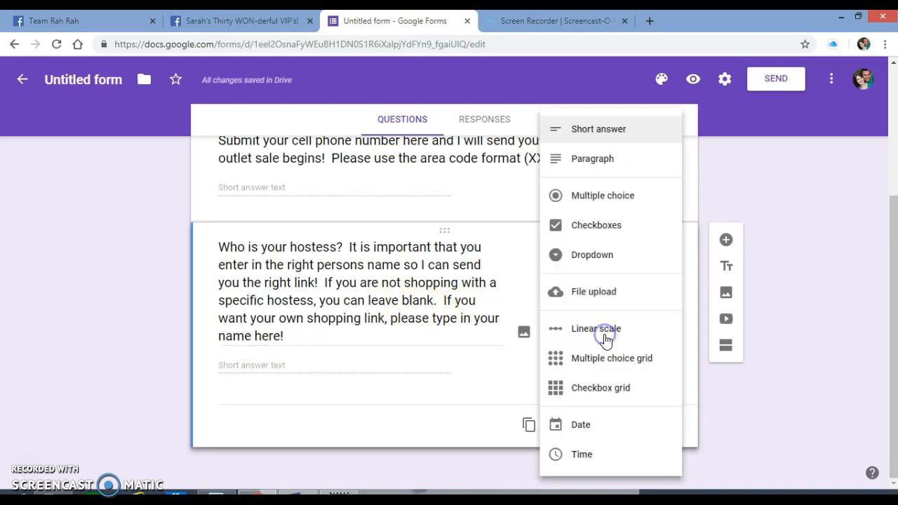
click(593, 132)
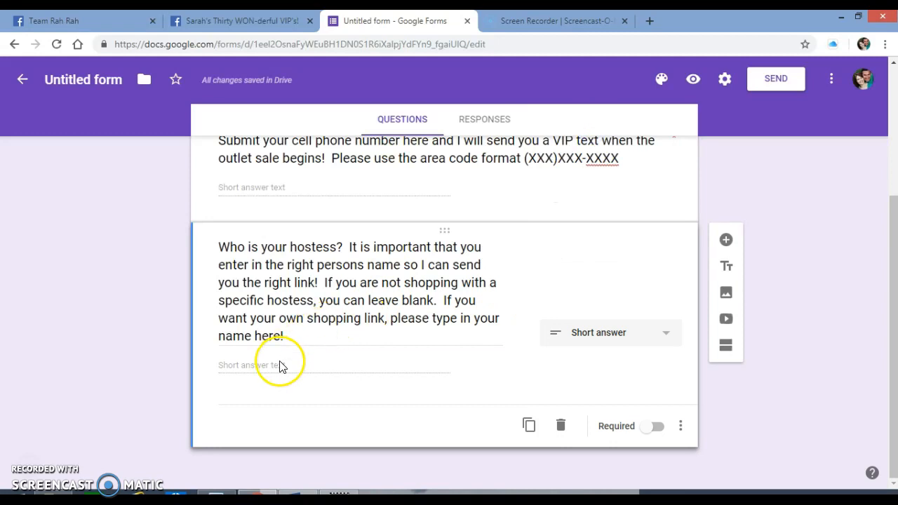
click(646, 428)
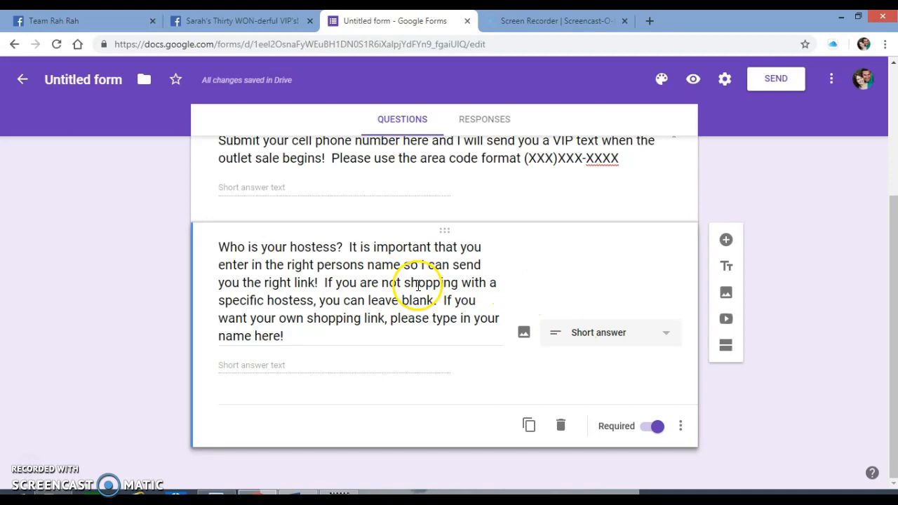
- In the hostess question, replace "you can leave blank" with "please type my name" followed by the consultant's full name in quotation marks
click(323, 301)
drag(434, 300, 357, 302)
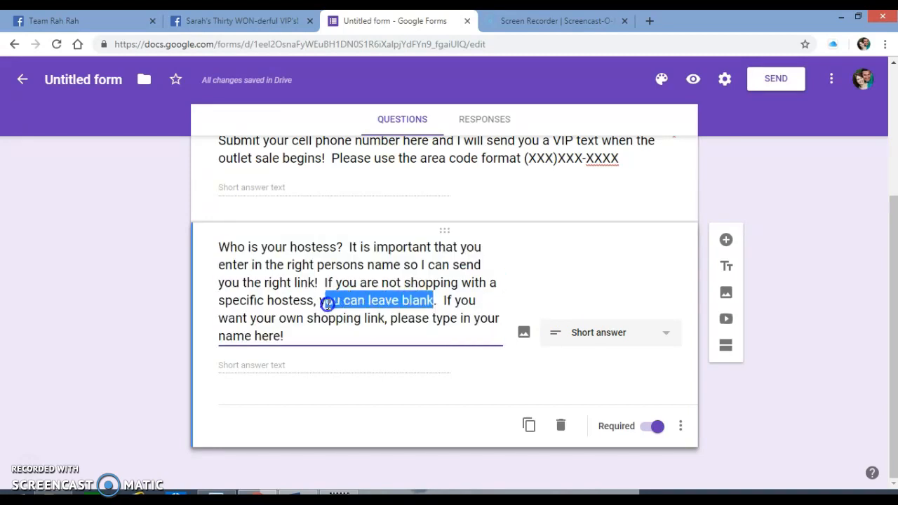
key(BackSpace)
key(BackSpace)
text(please type my name)
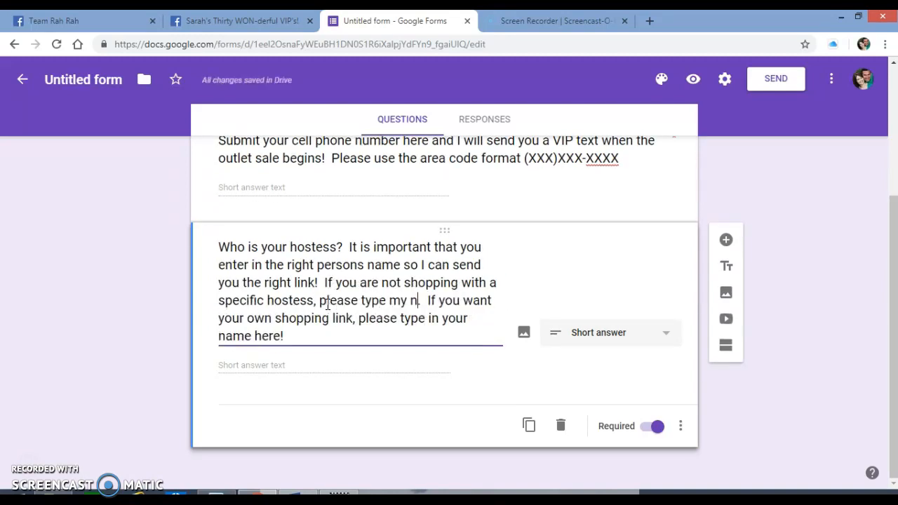
text( "Sarah Thummel")
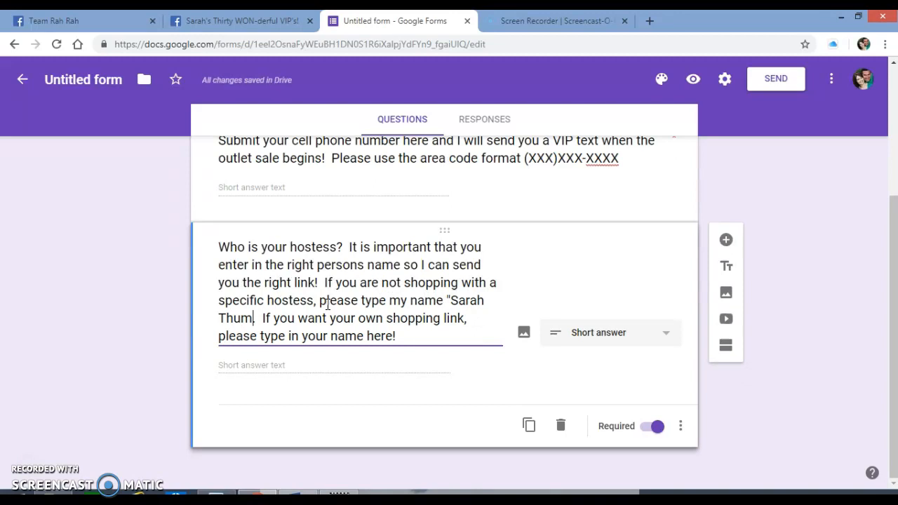
key(BackSpace)
text(.")
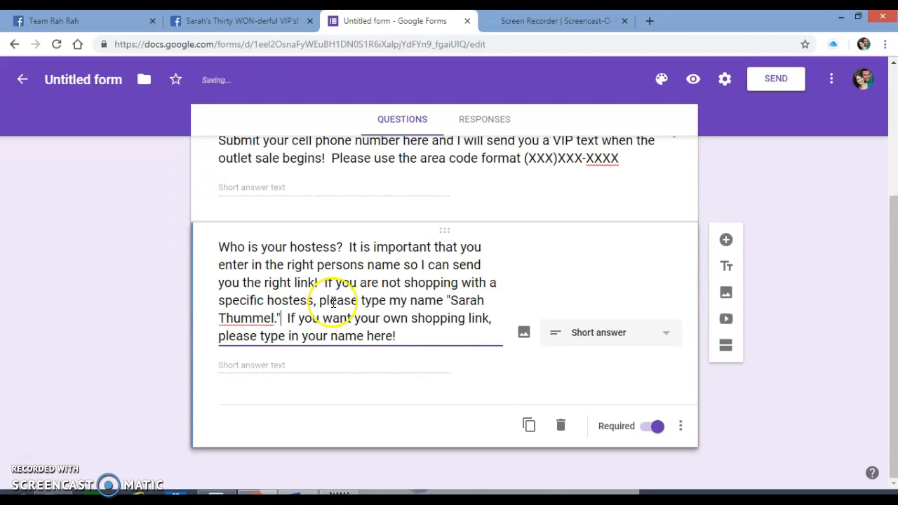
click(434, 338)
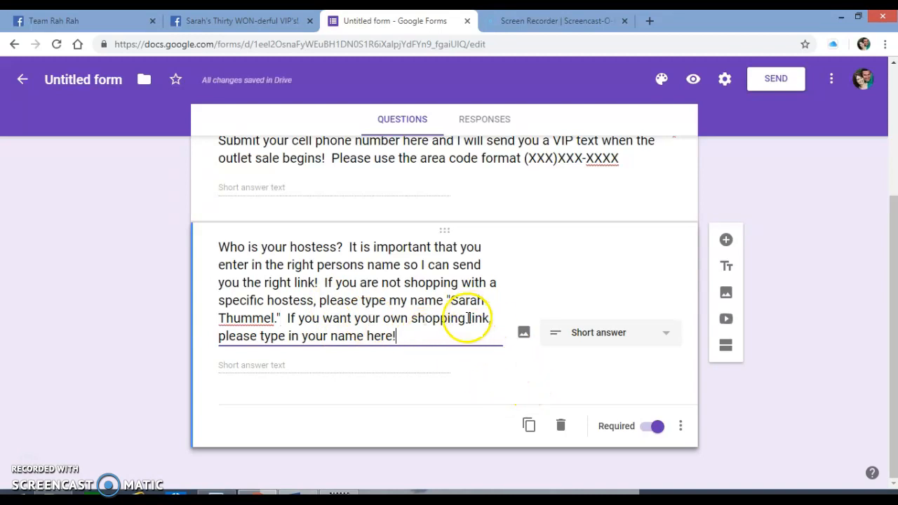
- Add a third question using the "Would you like to learn more about buying the consultant kit" text copied from the Word document
click(727, 241)
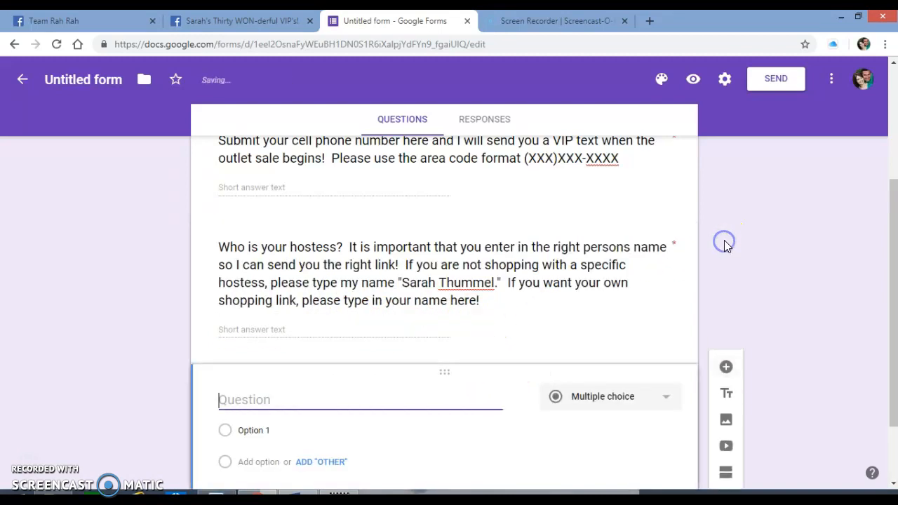
key(alt+Tab)
click(303, 346)
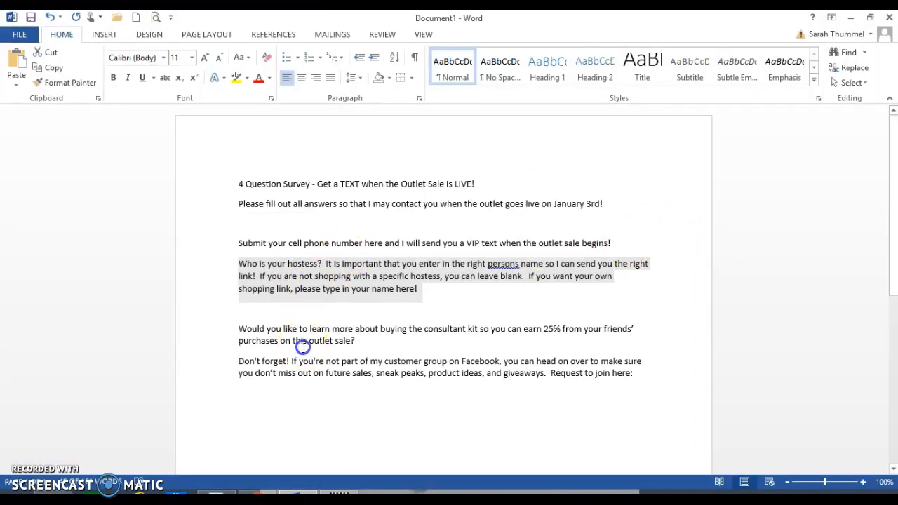
drag(239, 329, 369, 337)
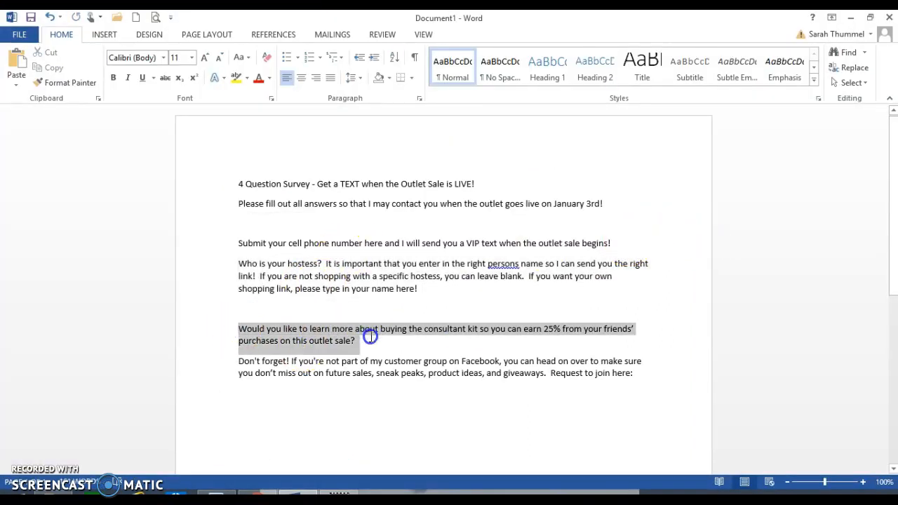
key(ctrl+c)
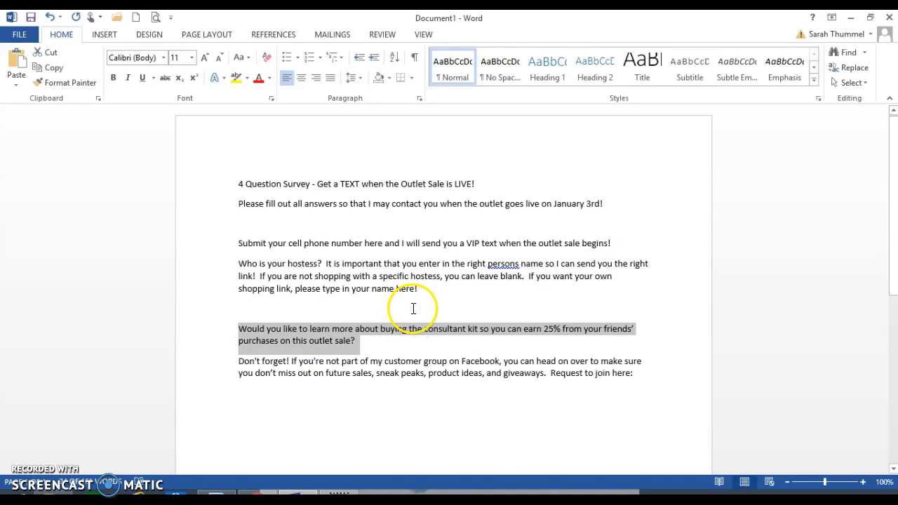
key(alt+Tab)
key(ctrl+v)
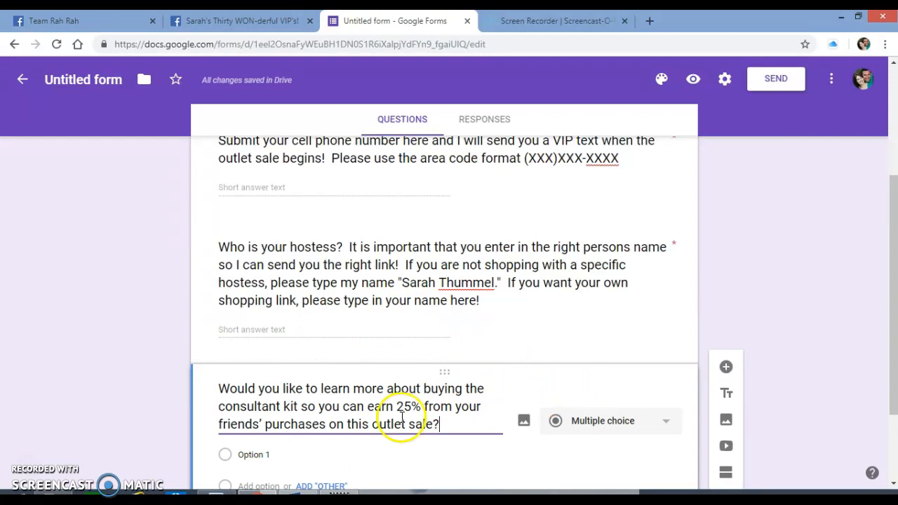
- Set the first answer of the consultant kit question to "YES, earning commission on this outlet sale sounds great!"
scroll(470, 387, down, 2)
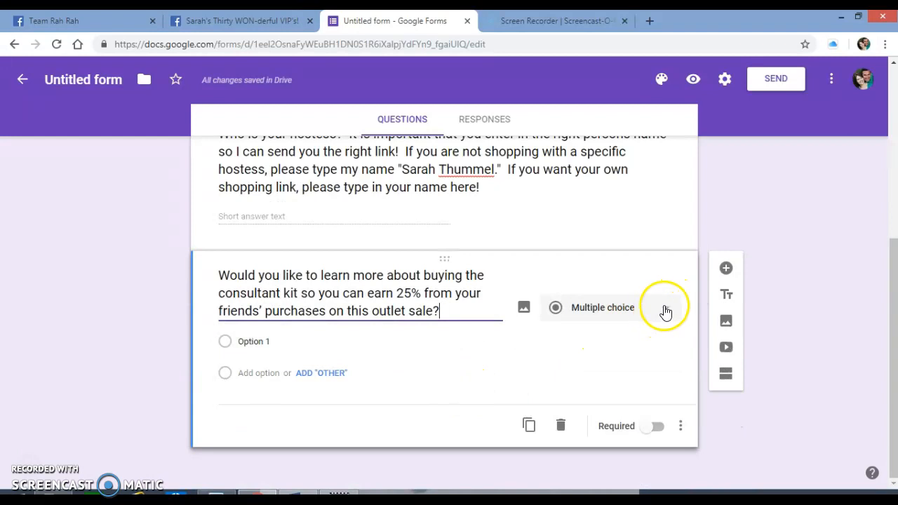
click(253, 341)
text(YES, earning commiss)
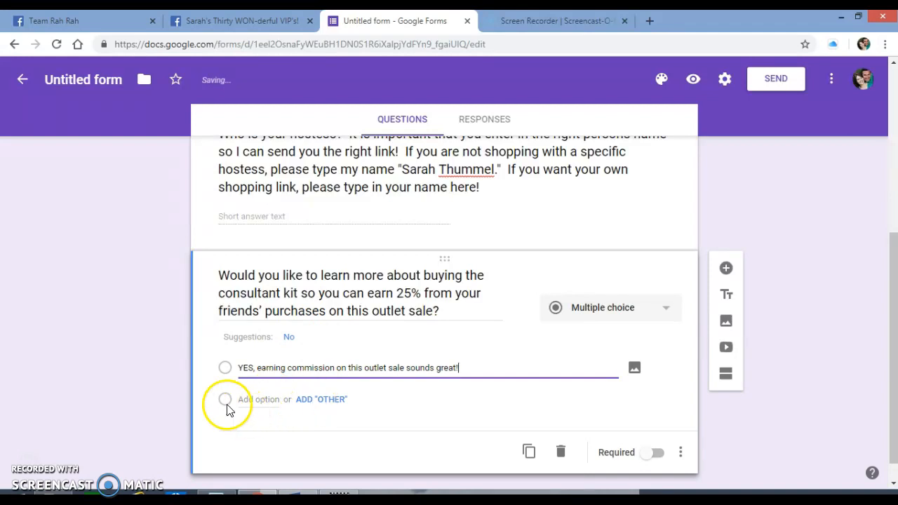
- Add "No thank you, I just want to shop this time" as the second answer, leave out the "Other" choice, and make the question required
click(307, 400)
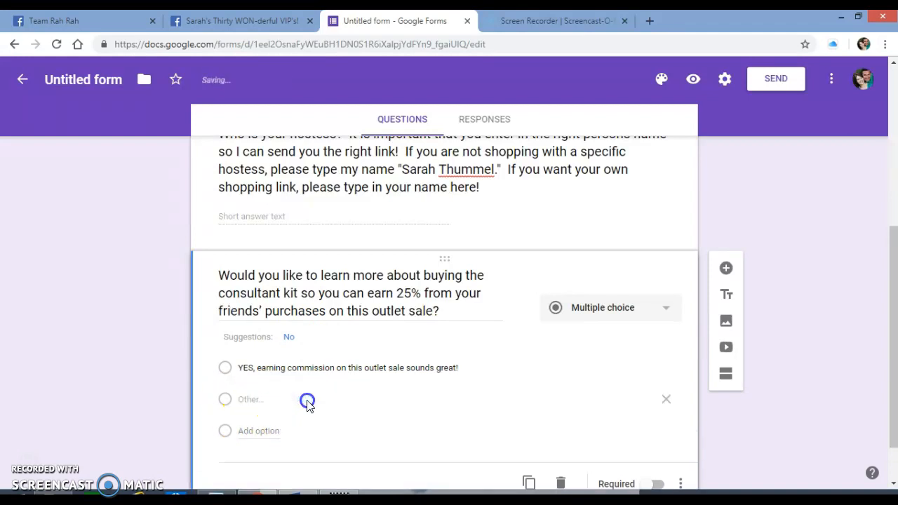
click(246, 397)
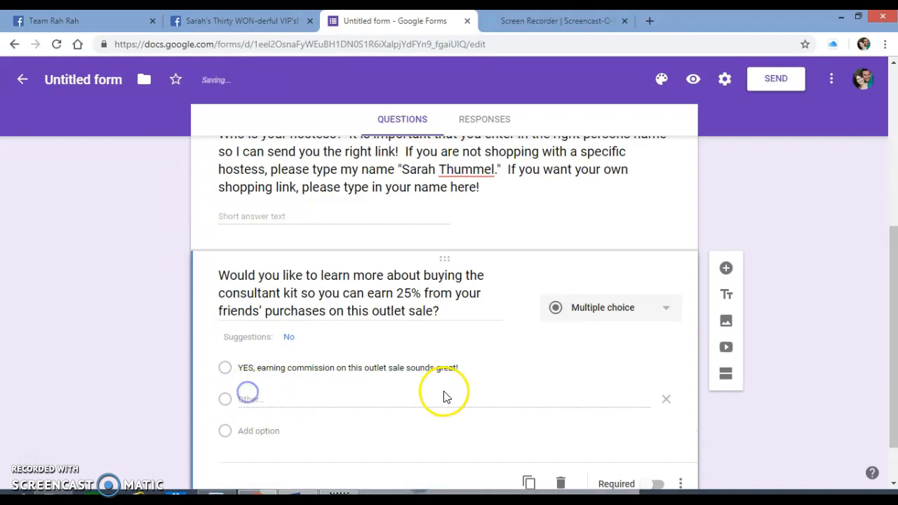
click(258, 431)
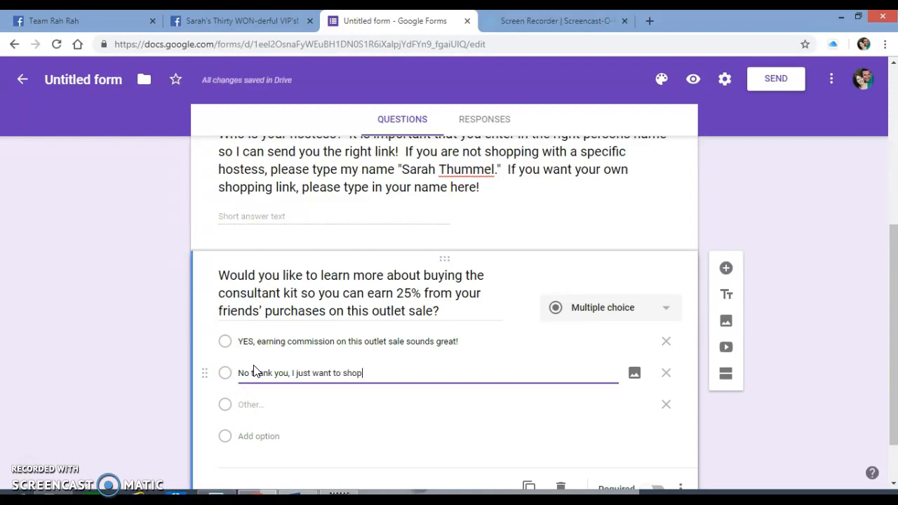
click(314, 318)
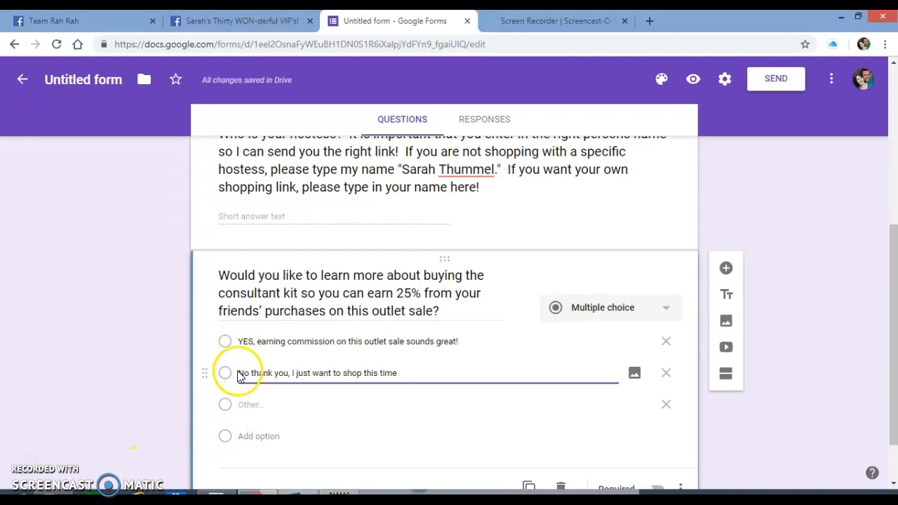
click(665, 405)
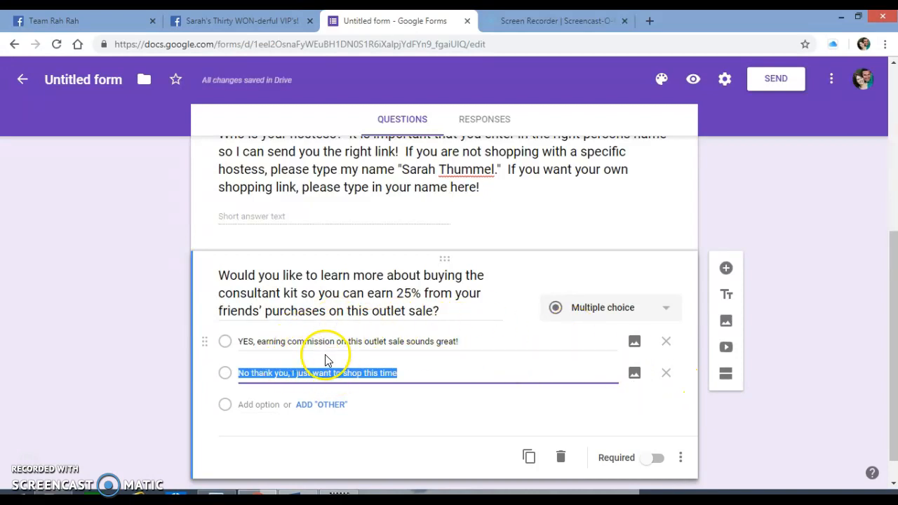
click(649, 461)
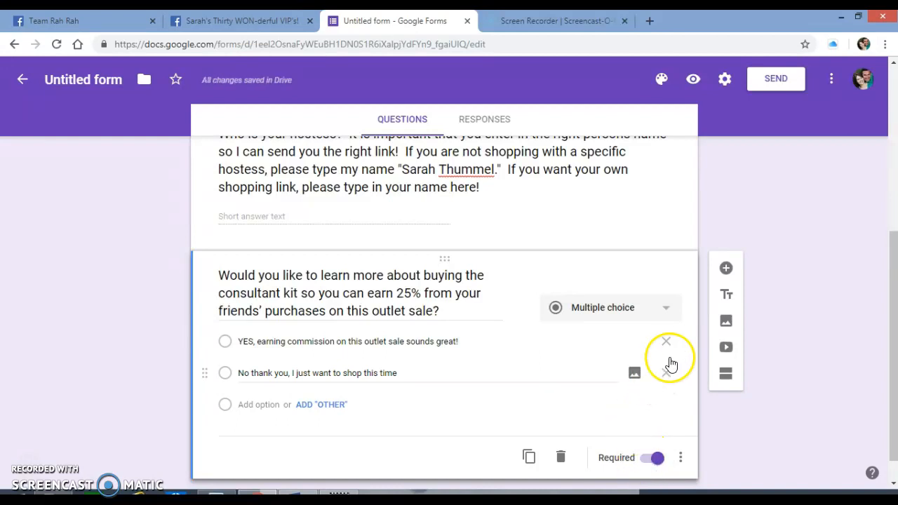
- Add a new question using the "Don't forget! If you're not part of my customer group on Facebook" paragraph copied from the Word document
click(724, 269)
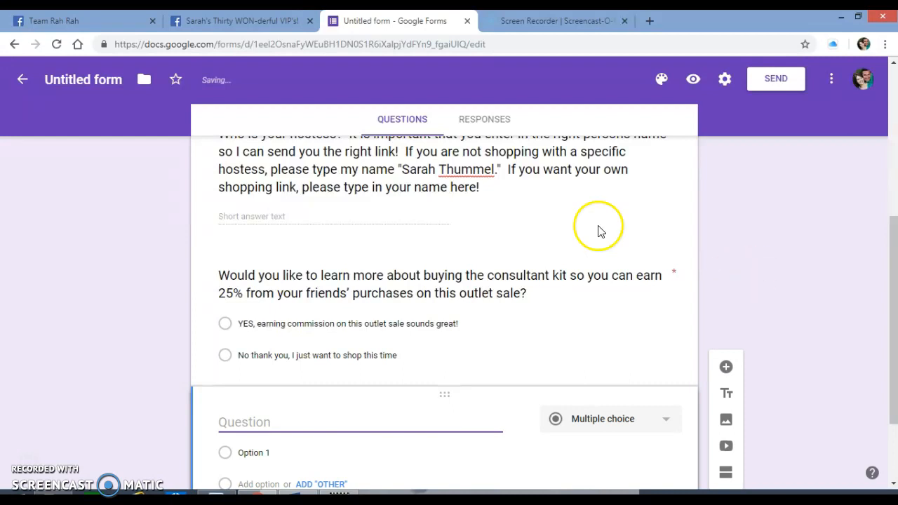
scroll(568, 238, up, 5)
drag(893, 231, 895, 433)
key(alt+Tab)
click(308, 371)
drag(243, 361, 649, 378)
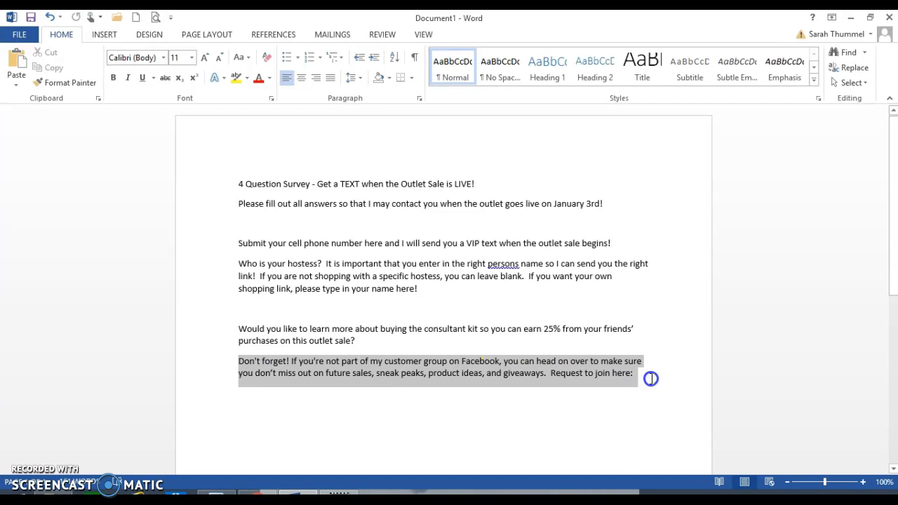
key(alt+Tab)
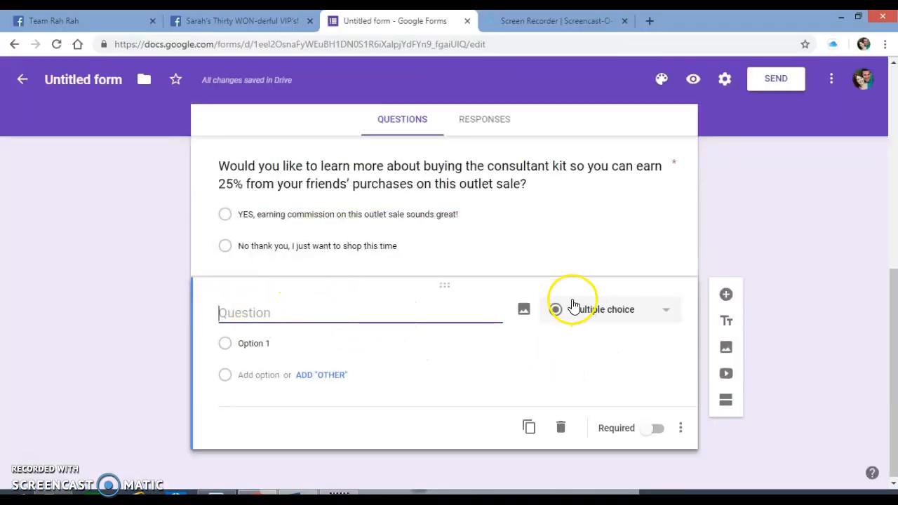
key(ctrl+v)
text(a)
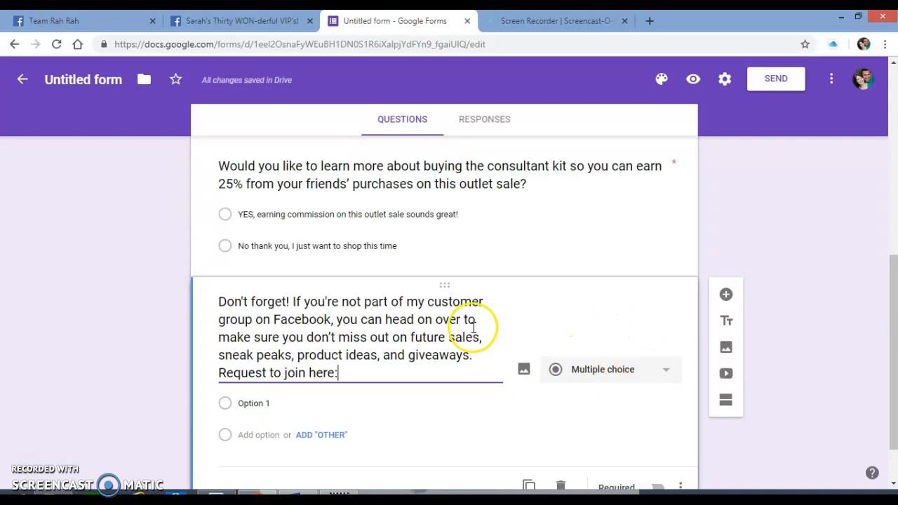
- Append the web address of the VIP customer group, copied from its Facebook page, after "Request to join here:"
click(272, 30)
click(336, 44)
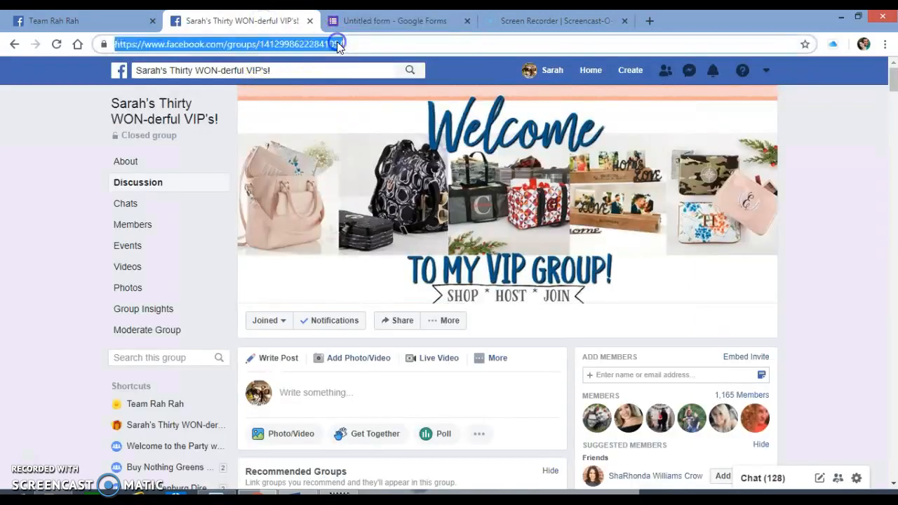
click(383, 23)
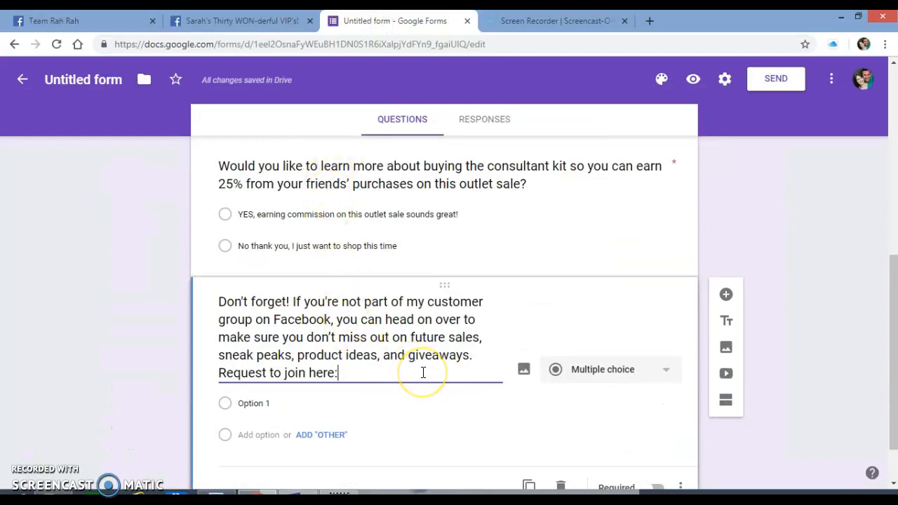
key(ctrl+v)
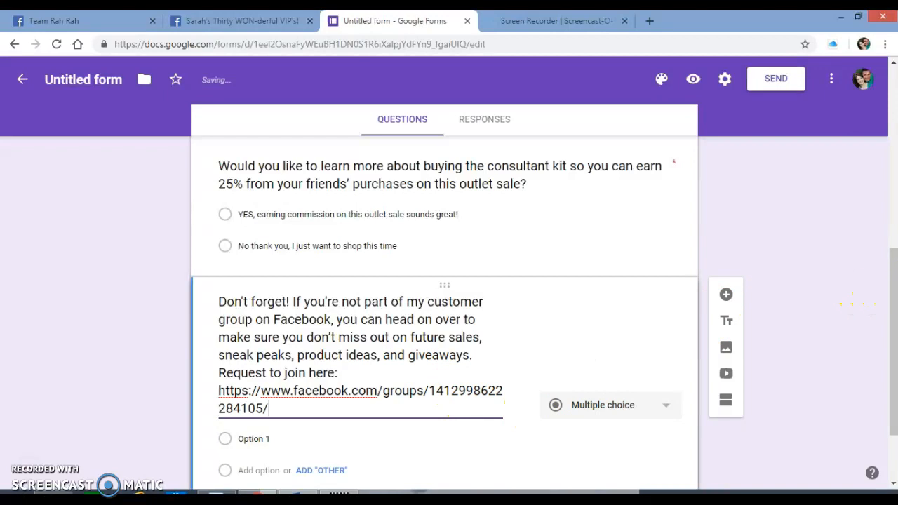
- Insert the picture of the smiling woman holding a tablet from the computer below the Facebook group question
drag(893, 303, 893, 337)
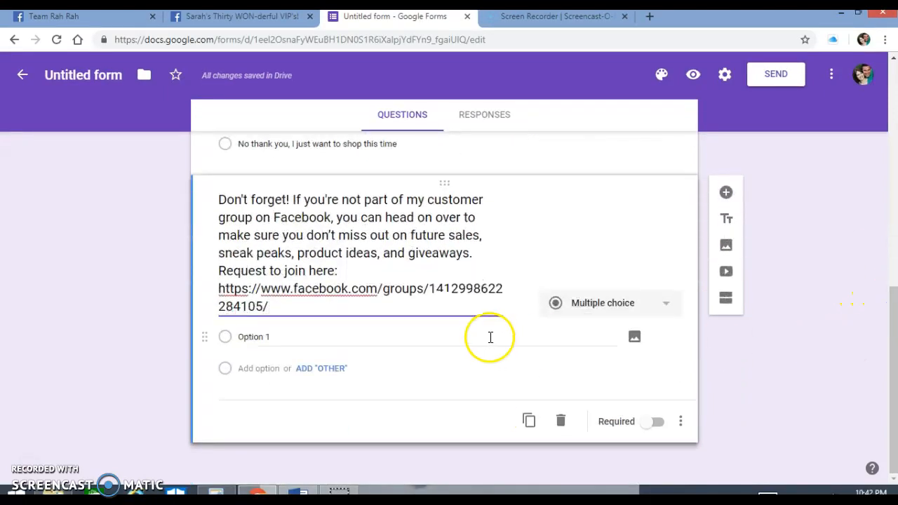
click(728, 250)
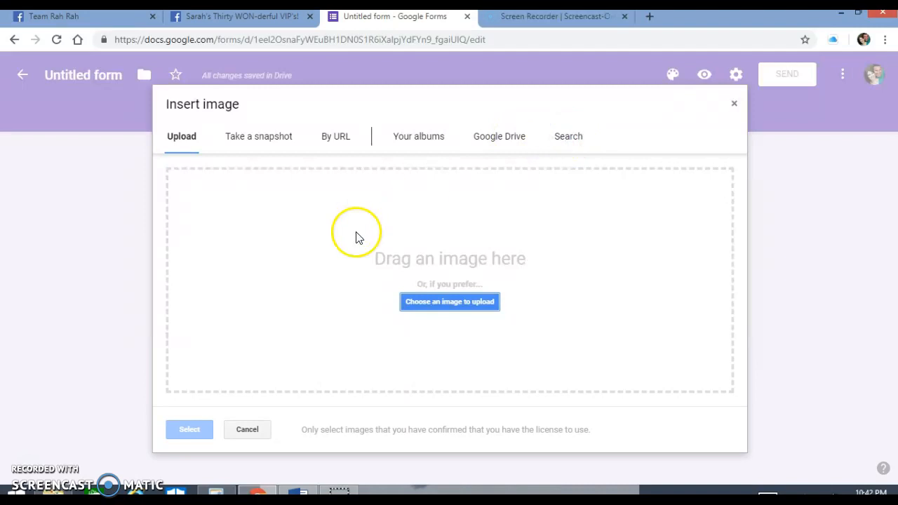
click(423, 303)
drag(886, 104, 887, 397)
click(753, 367)
click(783, 463)
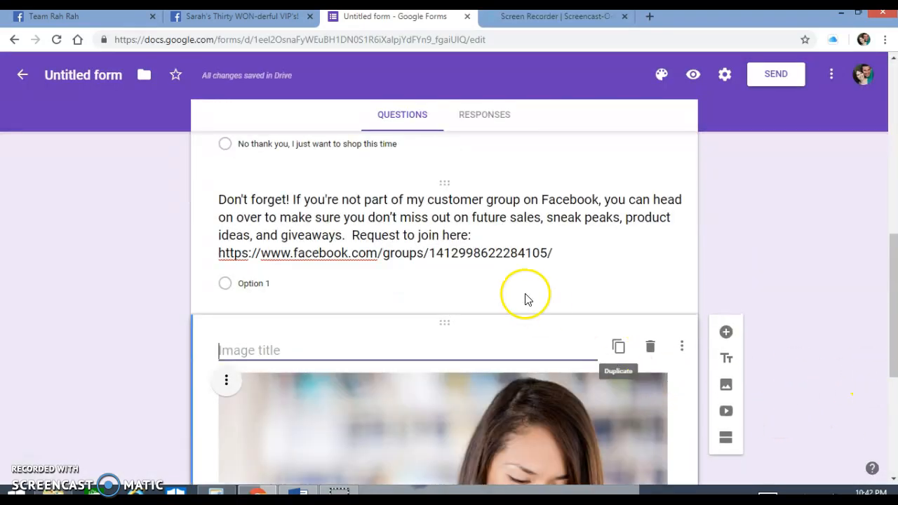
- Move the "Don't forget!" paragraph and group link from the question's text into the title of the tablet image
click(491, 282)
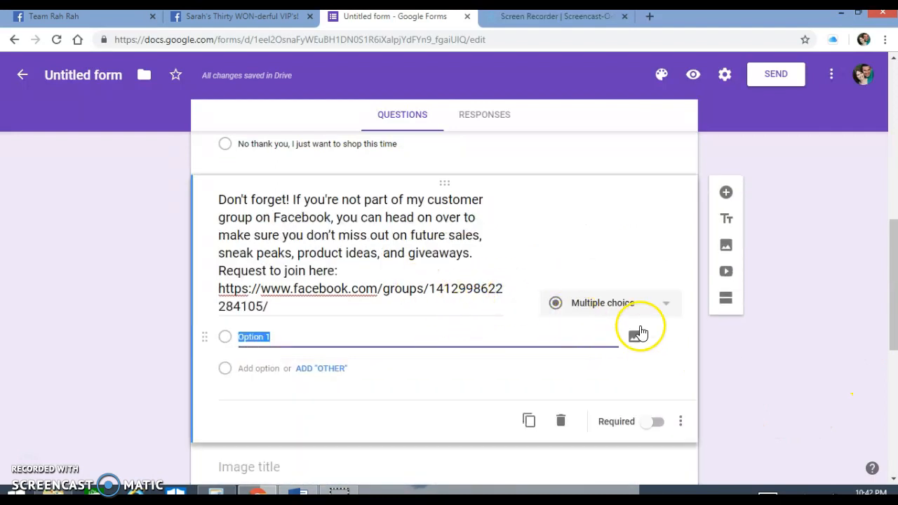
click(766, 372)
scroll(766, 372, down, 5)
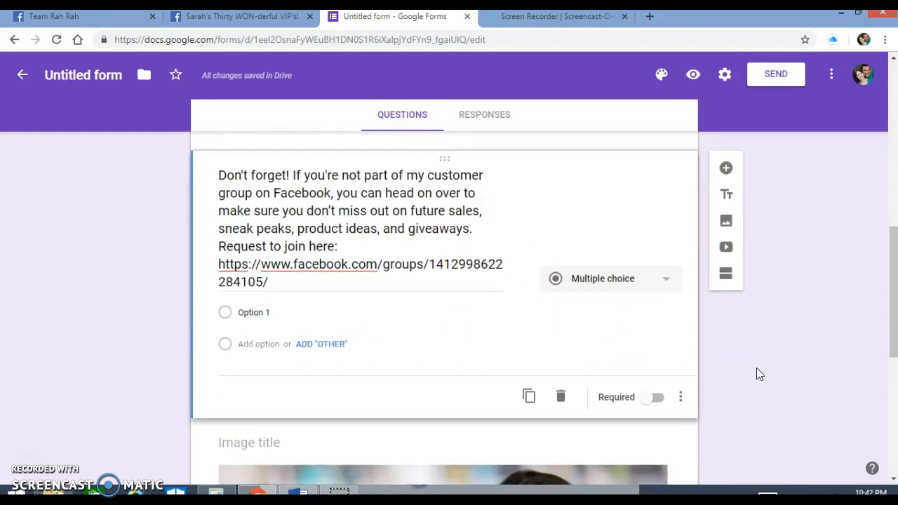
scroll(729, 349, down, 1)
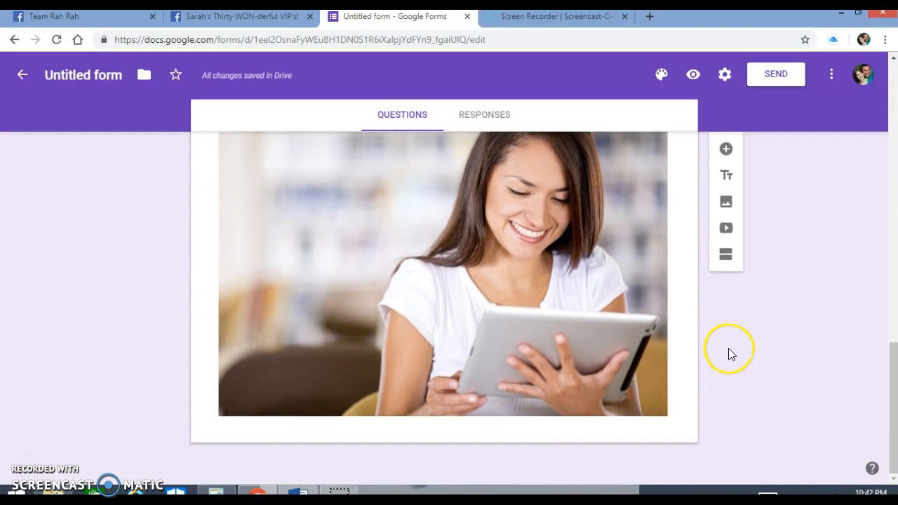
scroll(728, 348, up, 3)
click(475, 353)
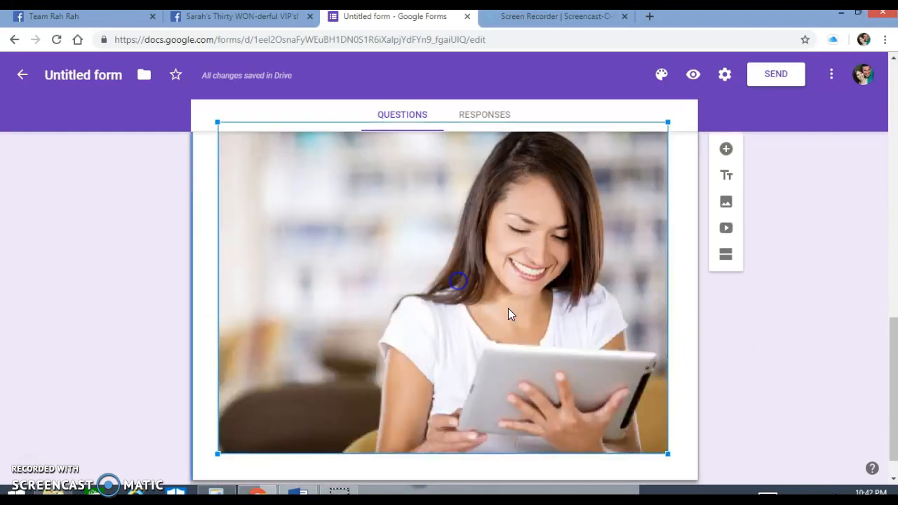
scroll(497, 325, up, 4)
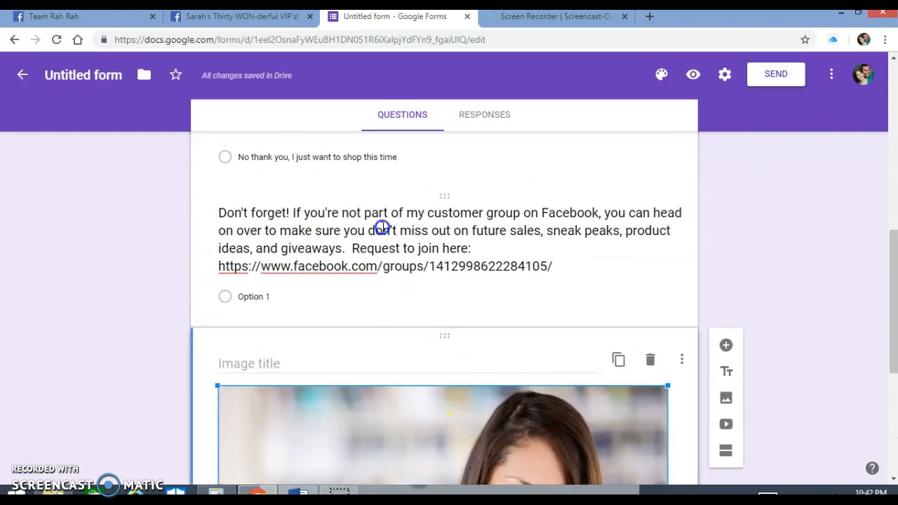
triple_click(277, 235)
key(ctrl+x)
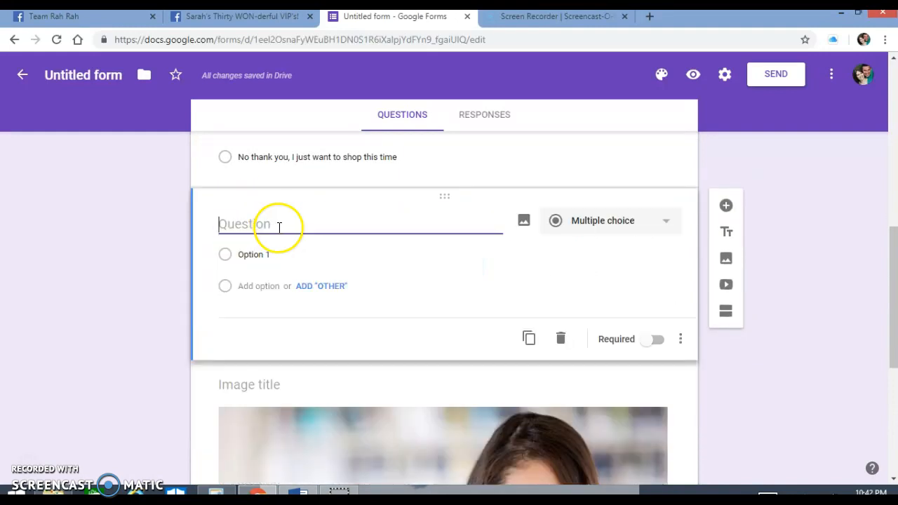
click(261, 378)
key(ctrl+v)
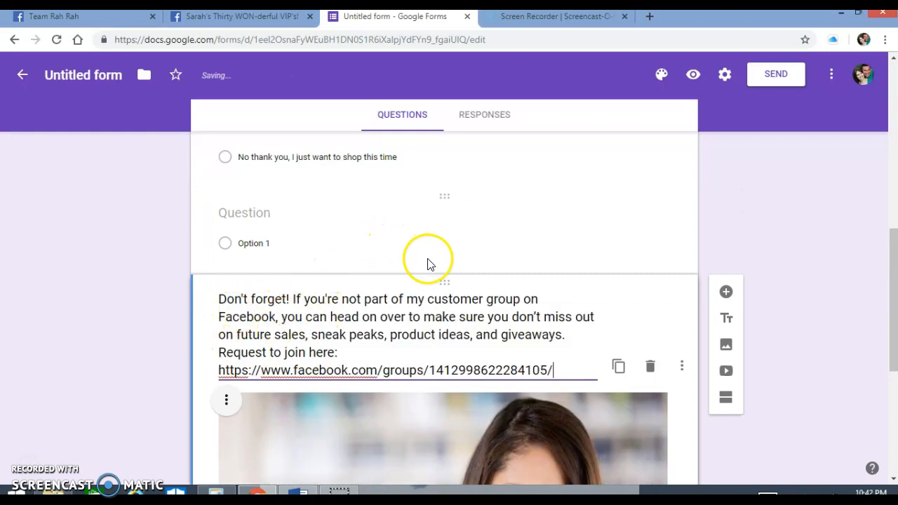
- Delete the empty multiple choice question between the consultant kit question and the image
scroll(407, 217, up, 3)
scroll(451, 260, down, 3)
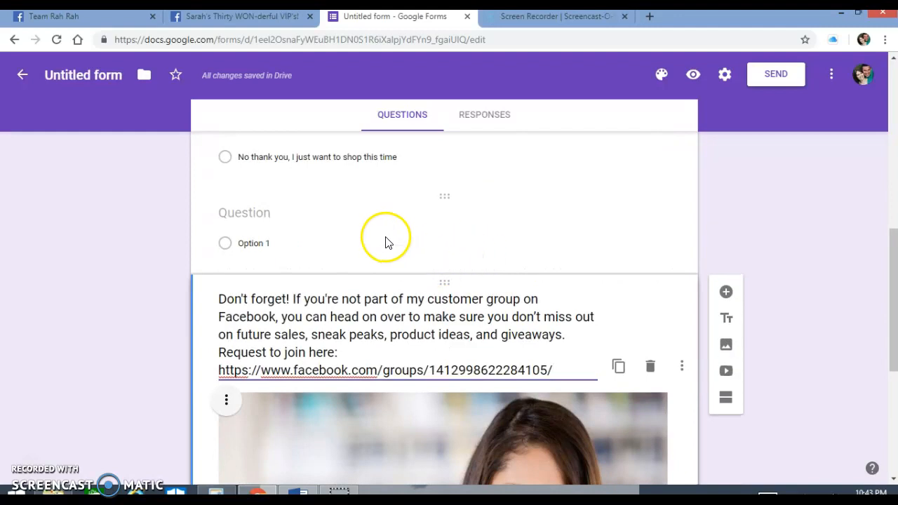
click(445, 198)
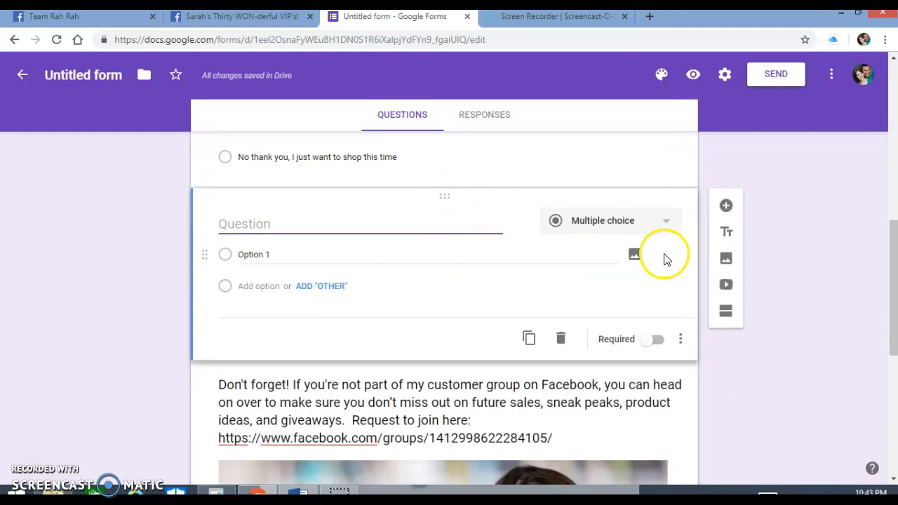
click(561, 340)
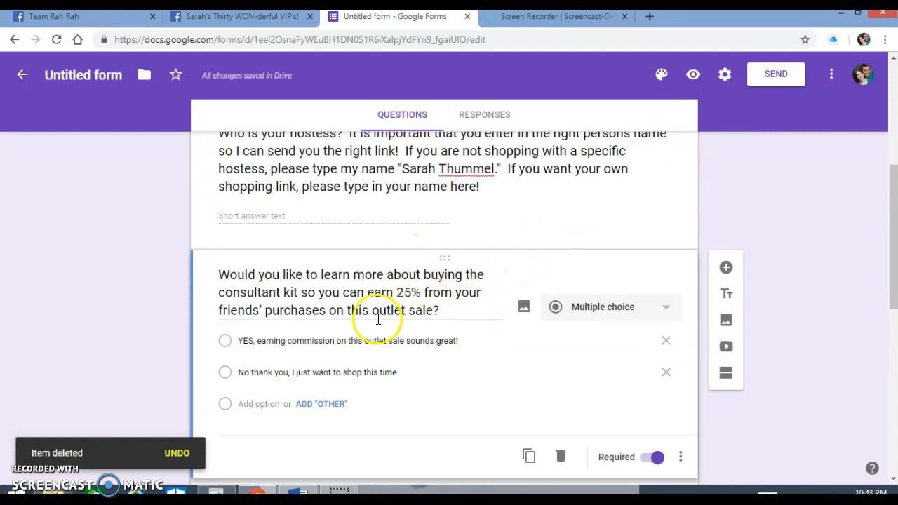
- Insert the title4 picture from the Customer Appreciation Outlet Sale folder directly below the form's title and description
scroll(435, 324, down, 3)
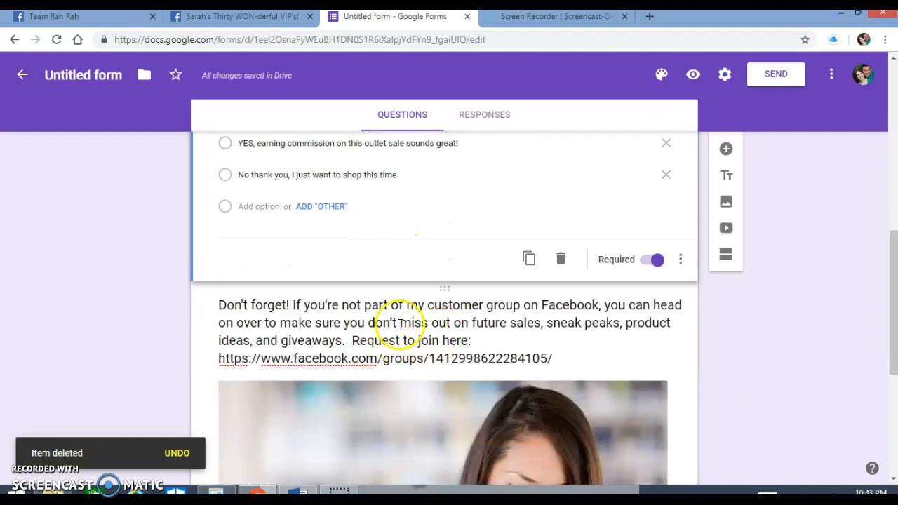
scroll(510, 339, down, 4)
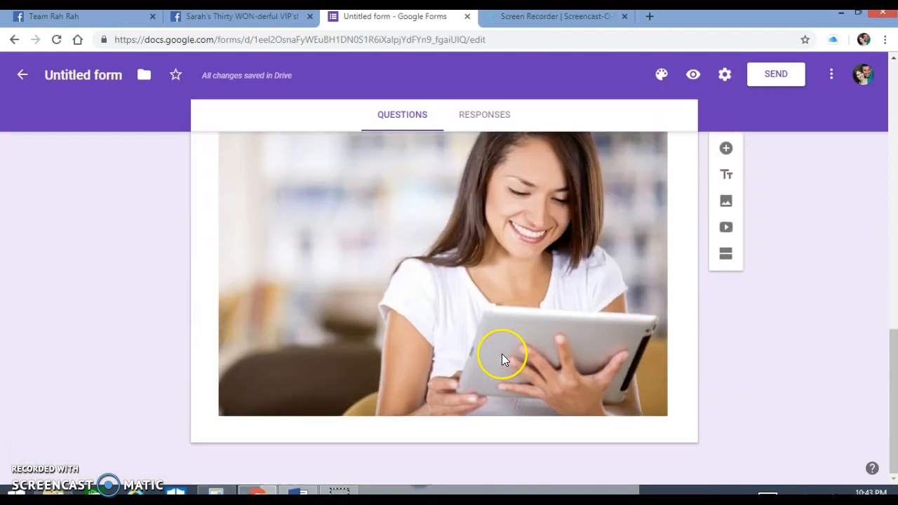
scroll(501, 353, up, 10)
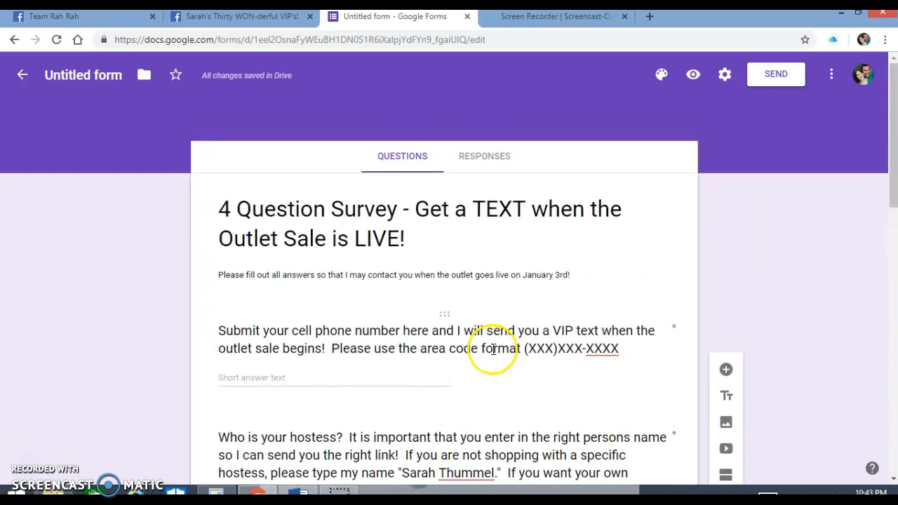
click(629, 269)
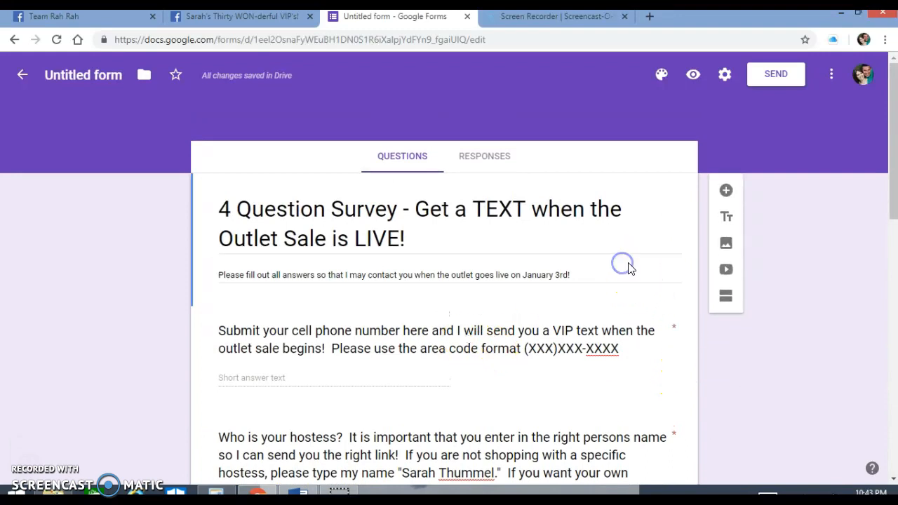
click(602, 296)
click(726, 243)
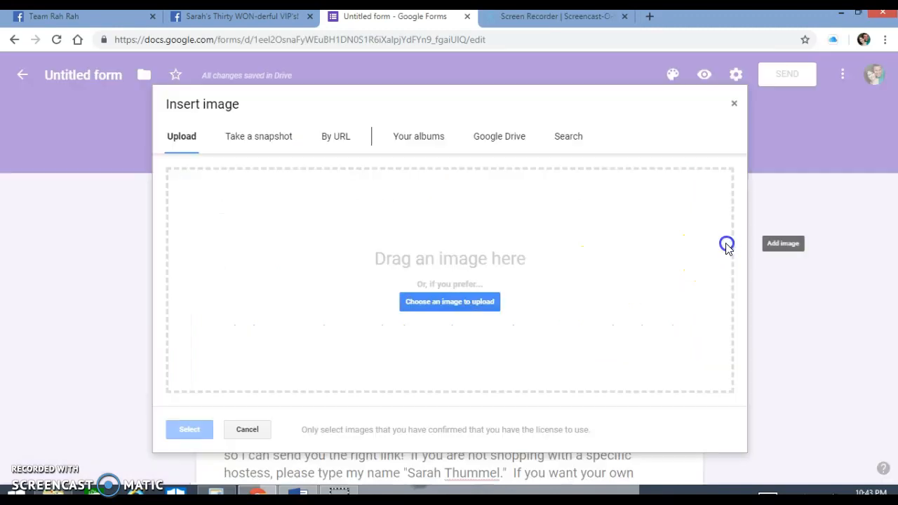
click(458, 300)
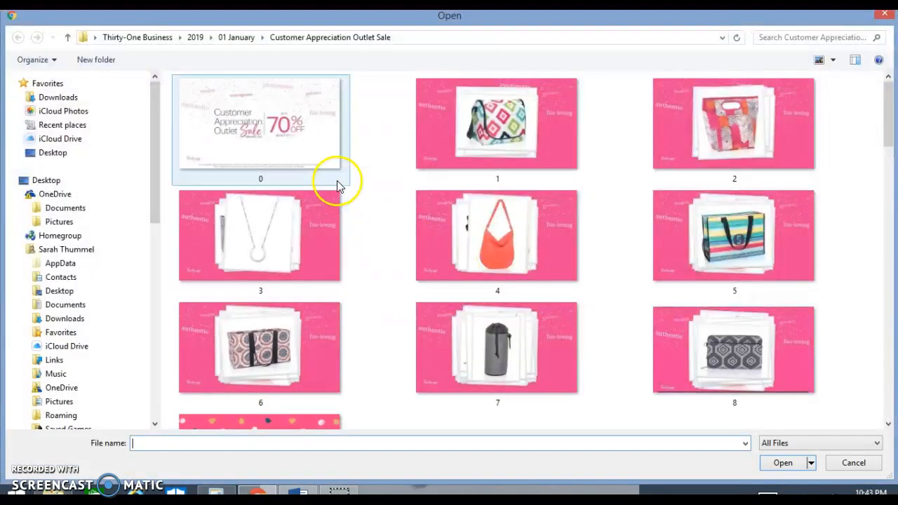
drag(889, 120, 889, 390)
click(472, 387)
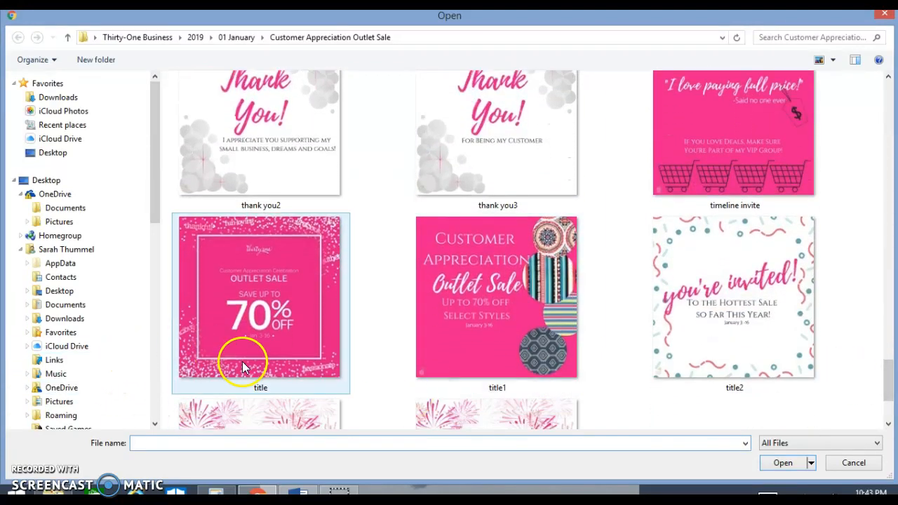
drag(893, 402, 892, 410)
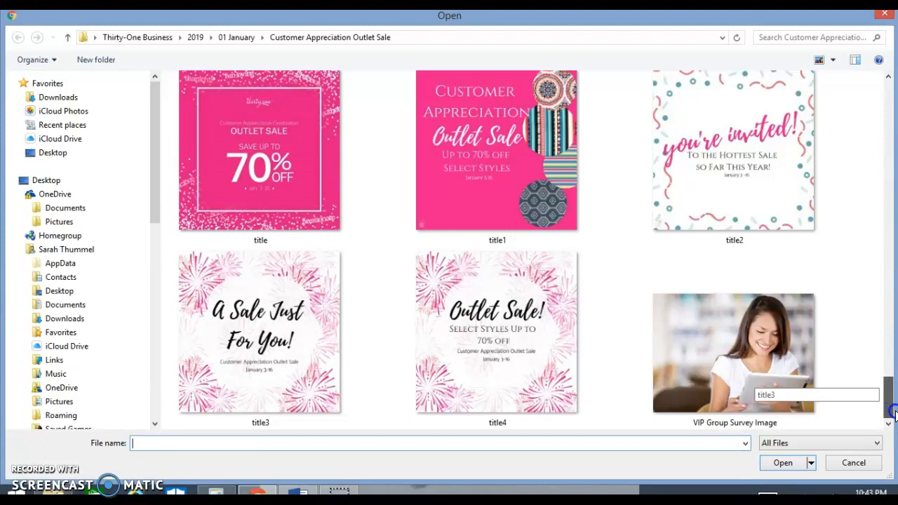
click(522, 331)
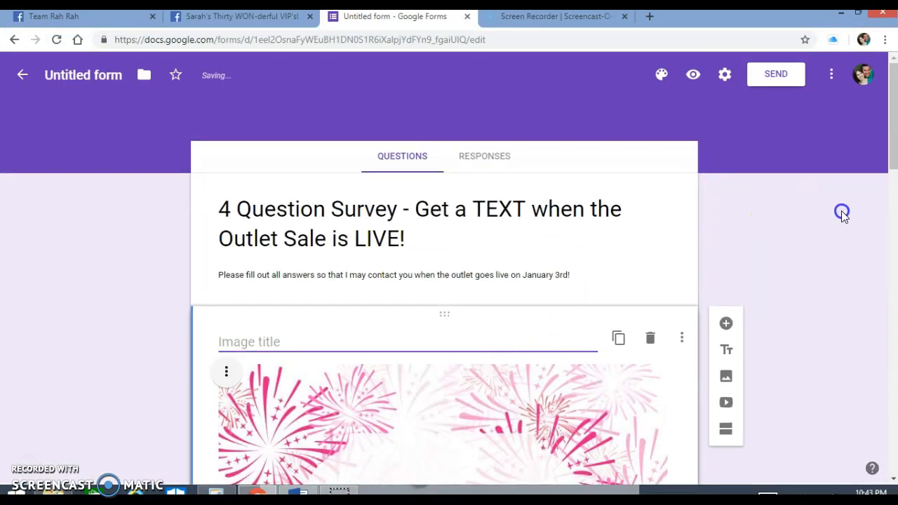
- Title the fireworks image "Thirty-One OUTLET Customer Appreciation OUTLET SALE!"
drag(893, 155, 890, 182)
text(T)
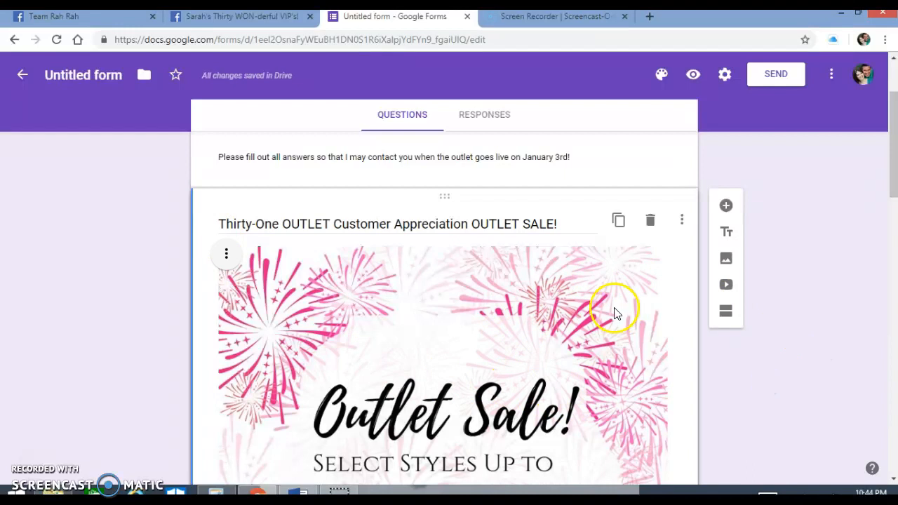
- Preview the form and examine its header, outlet sale image, questions, Facebook group link and closing image as customers see them
scroll(614, 312, up, 3)
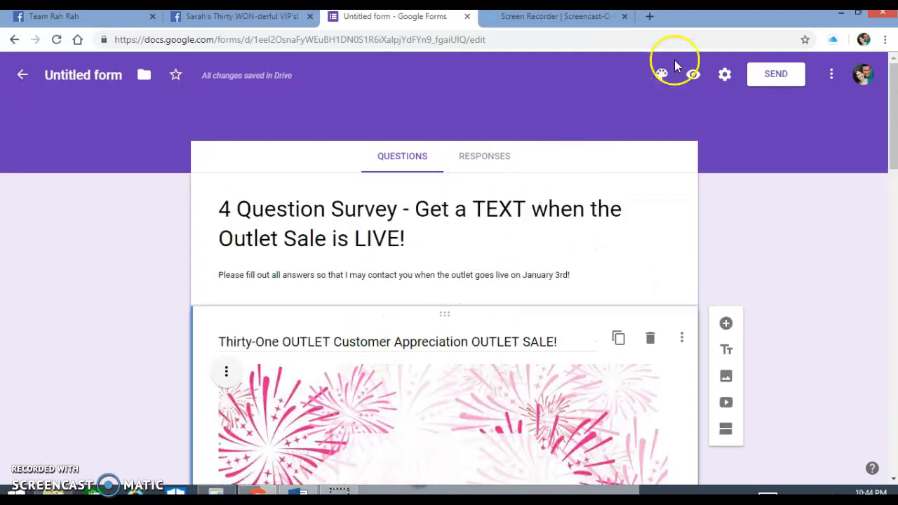
click(691, 81)
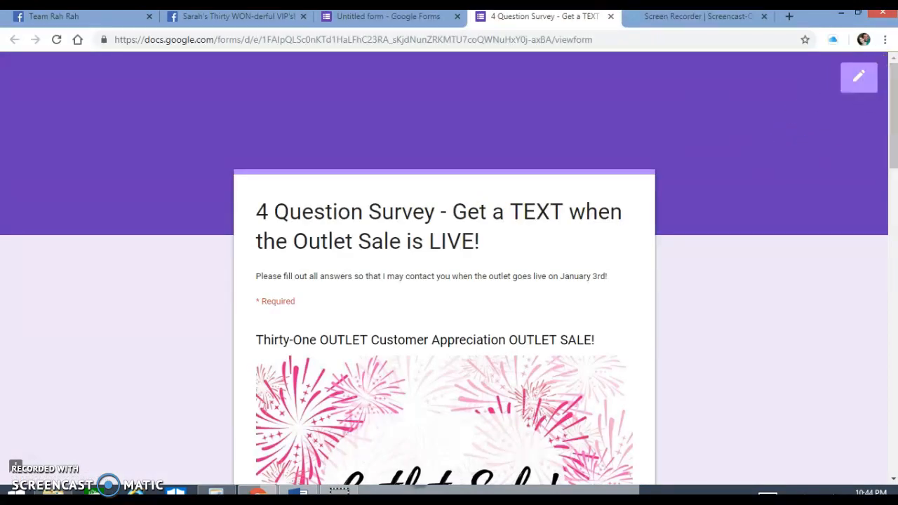
scroll(891, 85, down, 1)
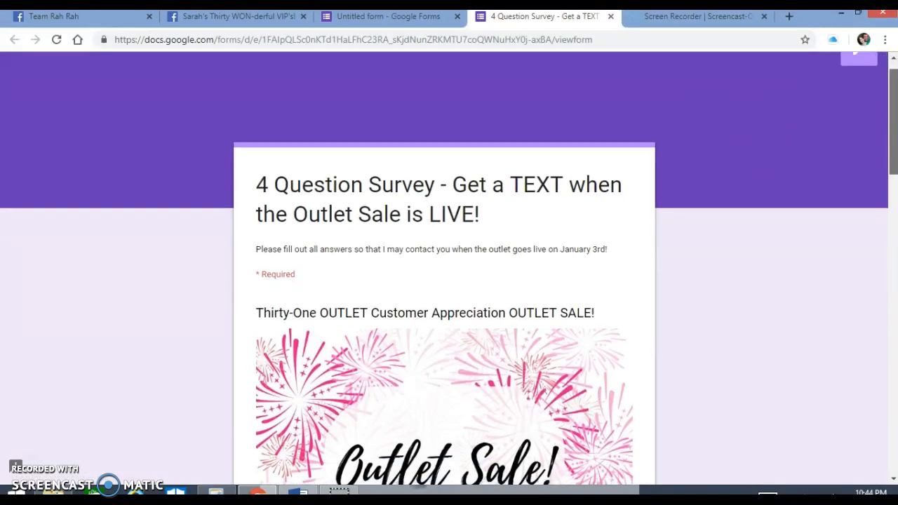
scroll(891, 85, down, 1)
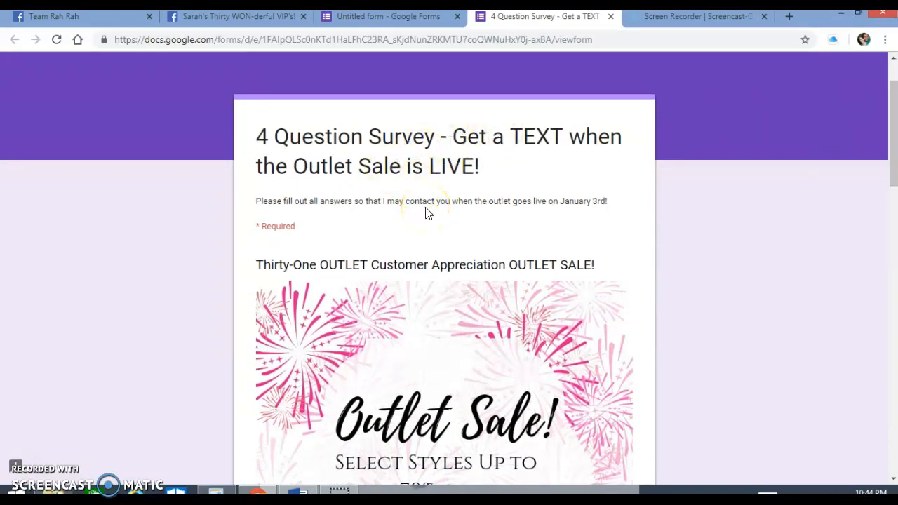
drag(890, 159, 889, 277)
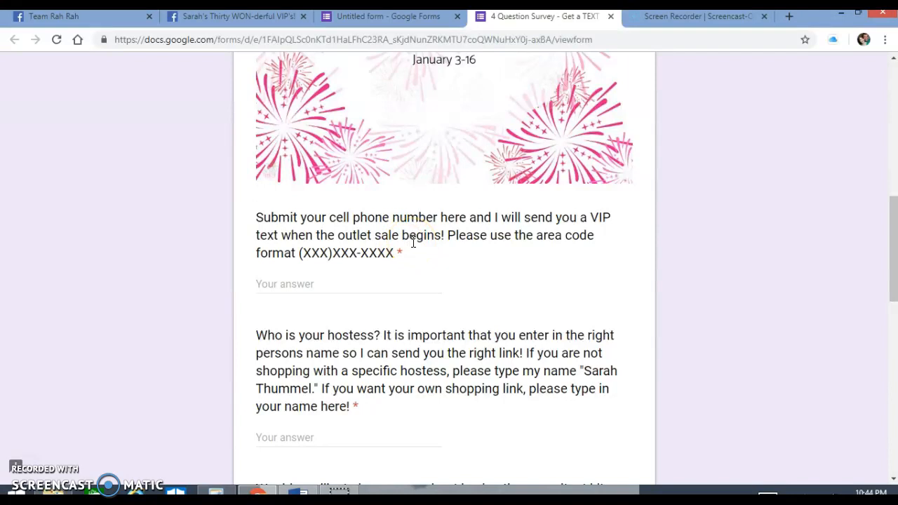
click(290, 284)
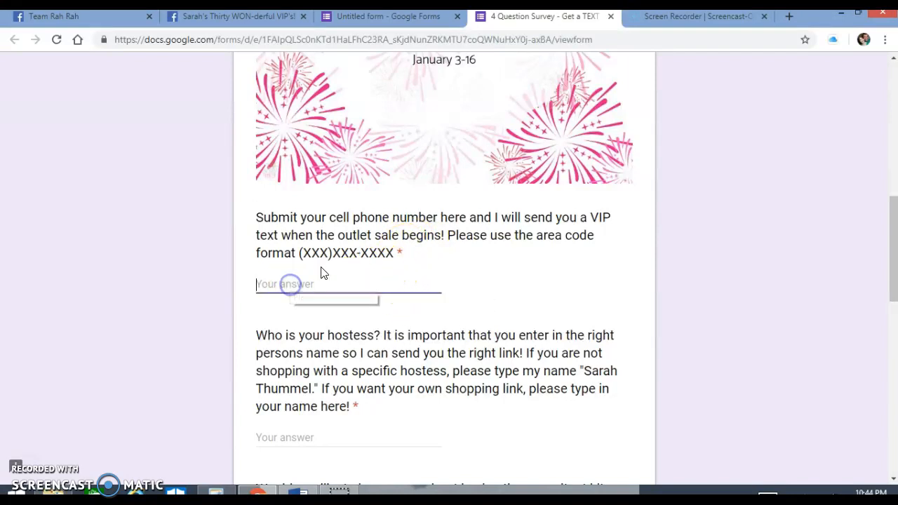
scroll(372, 271, down, 3)
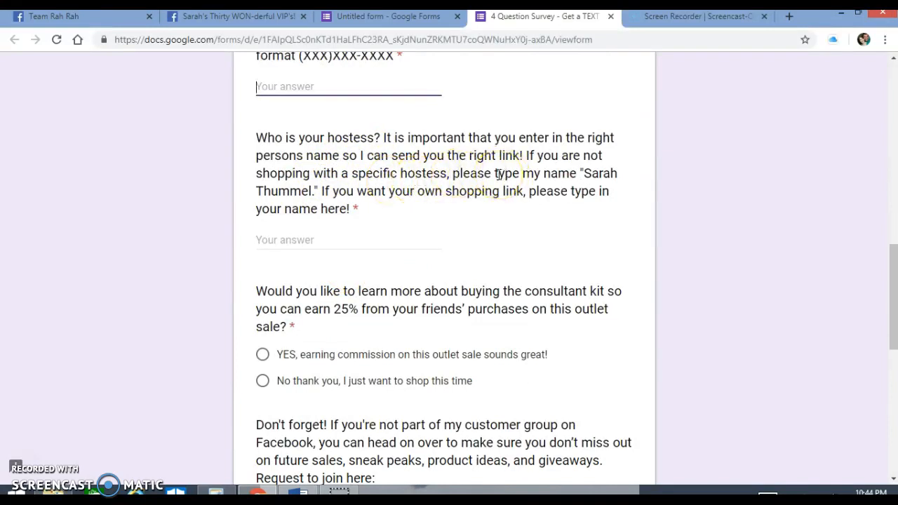
scroll(375, 220, down, 3)
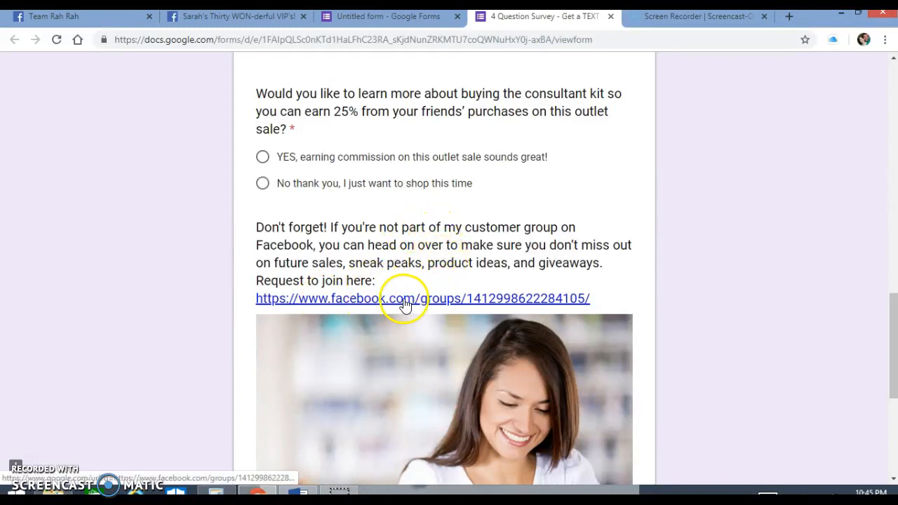
scroll(401, 302, down, 3)
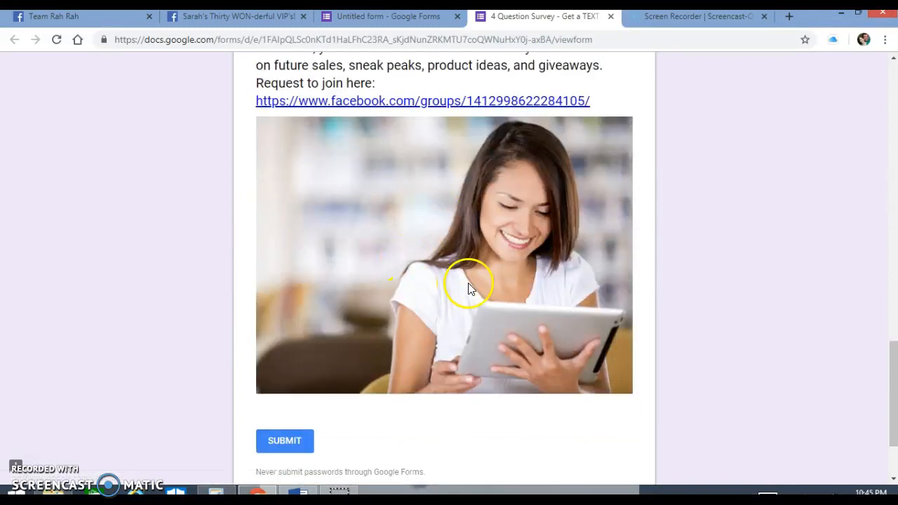
scroll(565, 293, down, 2)
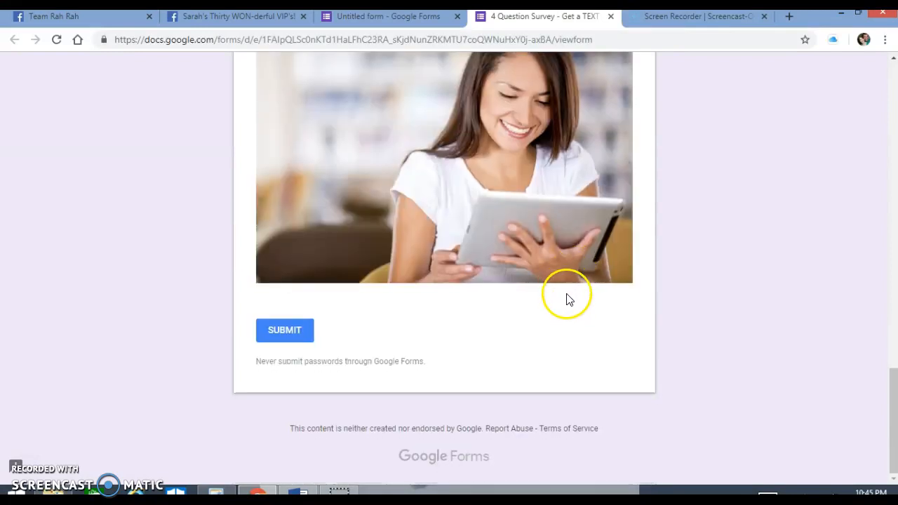
scroll(716, 334, up, 20)
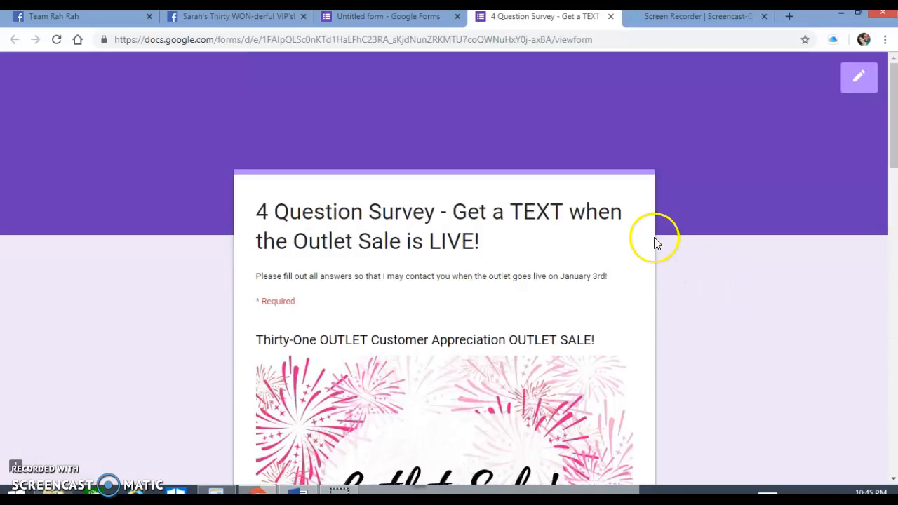
- Stay in the preview by cancelling the switch to editing, and check the end of the form where answers are submitted
click(853, 85)
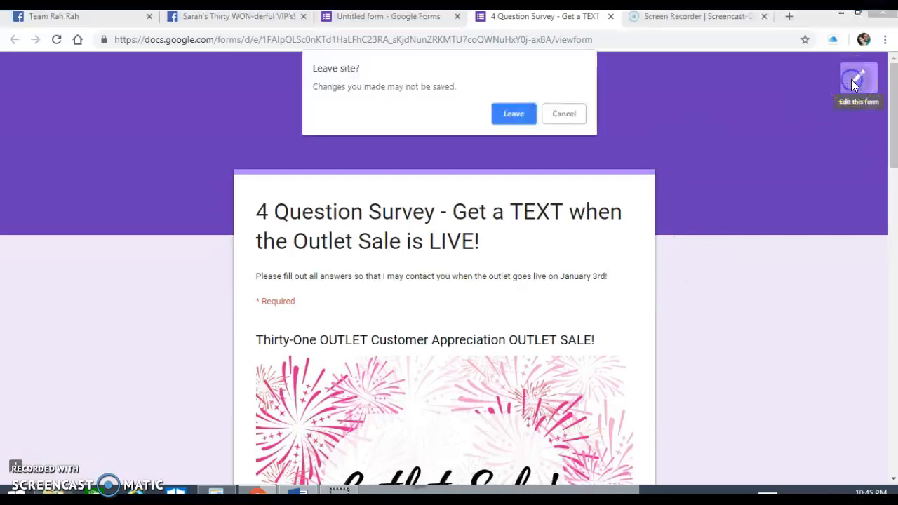
click(564, 114)
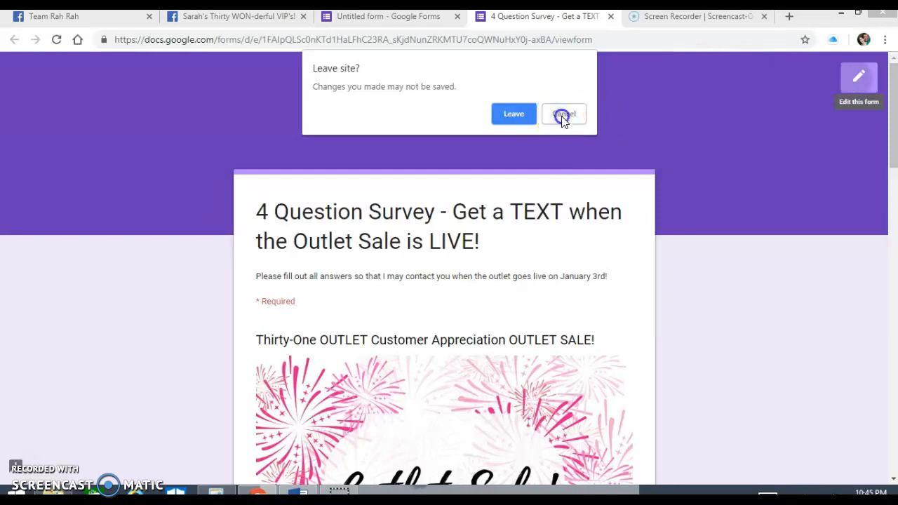
scroll(728, 320, down, 8)
scroll(701, 309, down, 10)
click(281, 333)
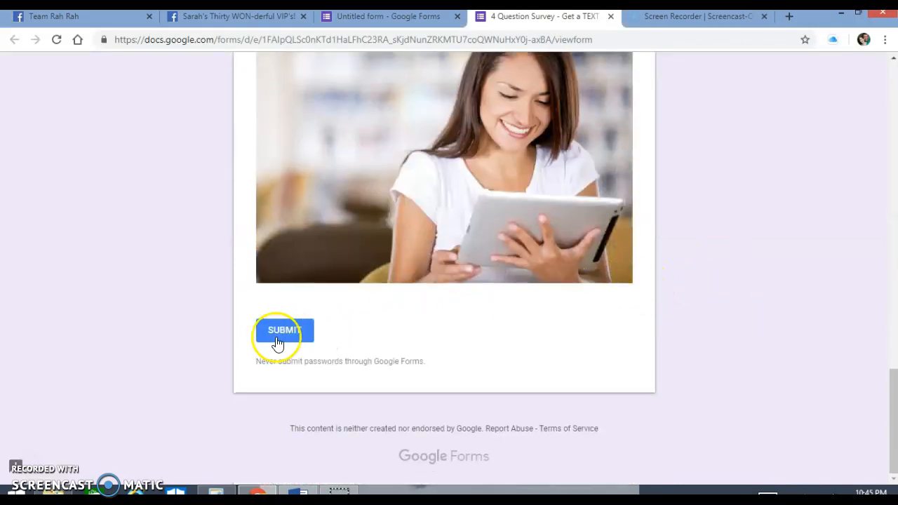
scroll(484, 245, up, 6)
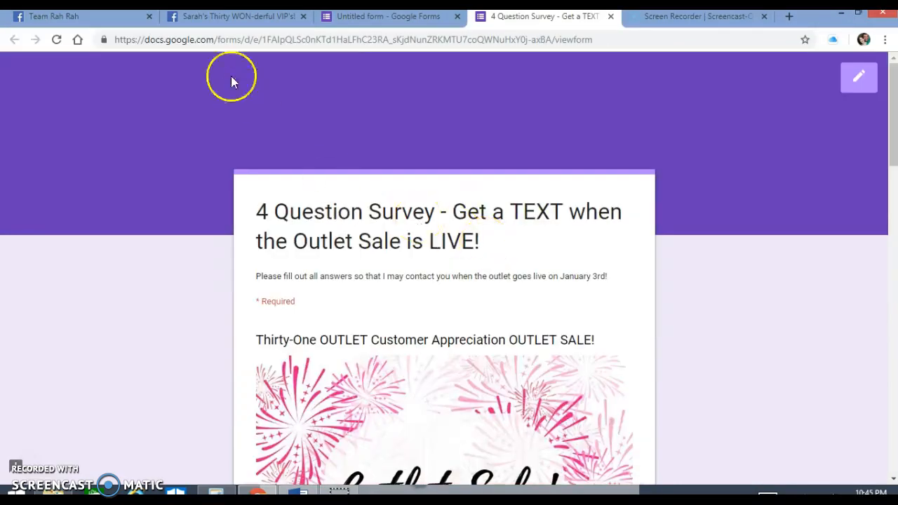
- Check the web address of the form preview and return to editing the form
click(251, 43)
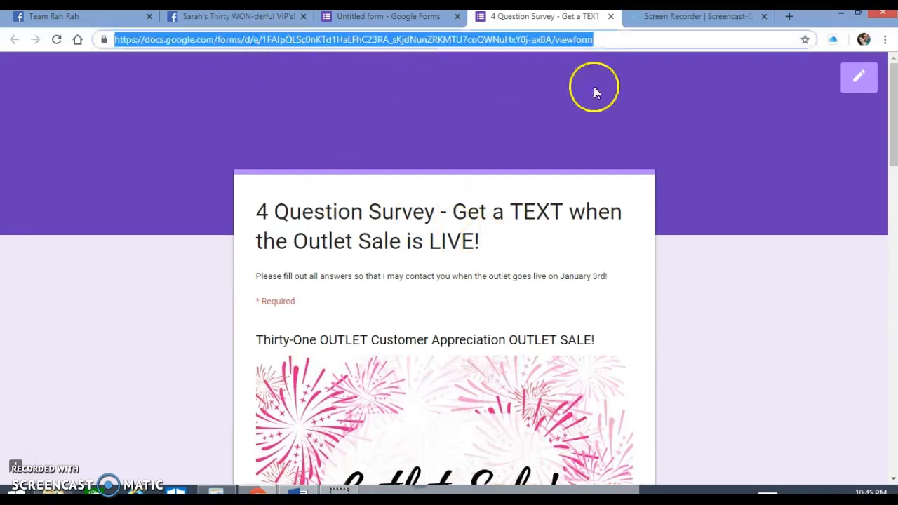
click(619, 133)
click(27, 465)
click(514, 136)
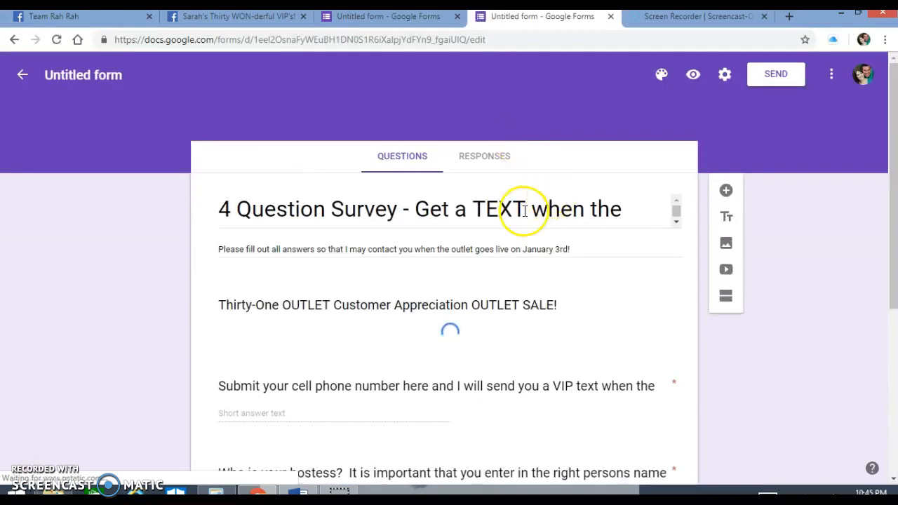
- Look over the form in the editor and check the web address of the editing page
scroll(552, 270, down, 3)
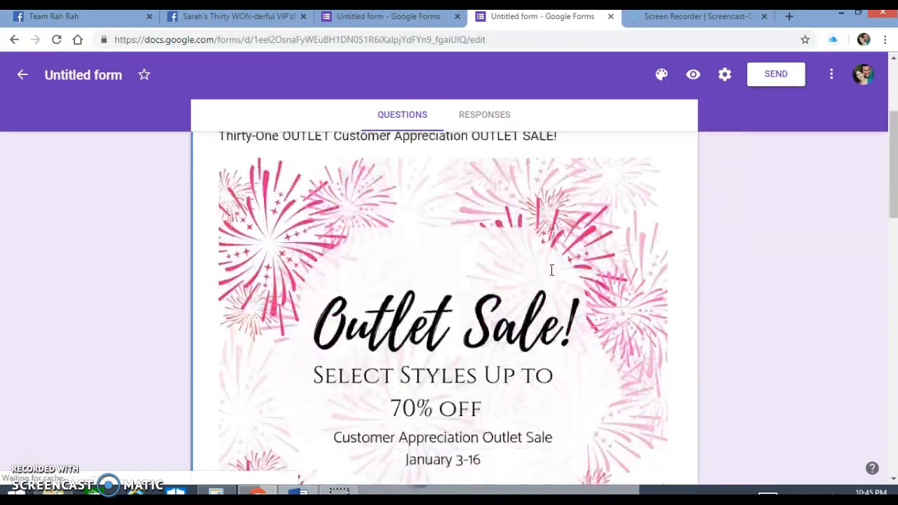
scroll(551, 270, down, 3)
scroll(551, 273, up, 6)
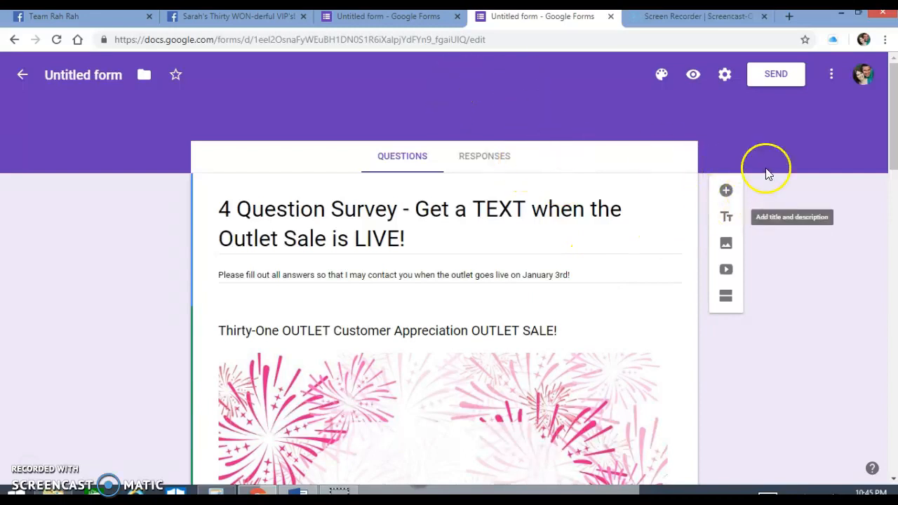
click(476, 40)
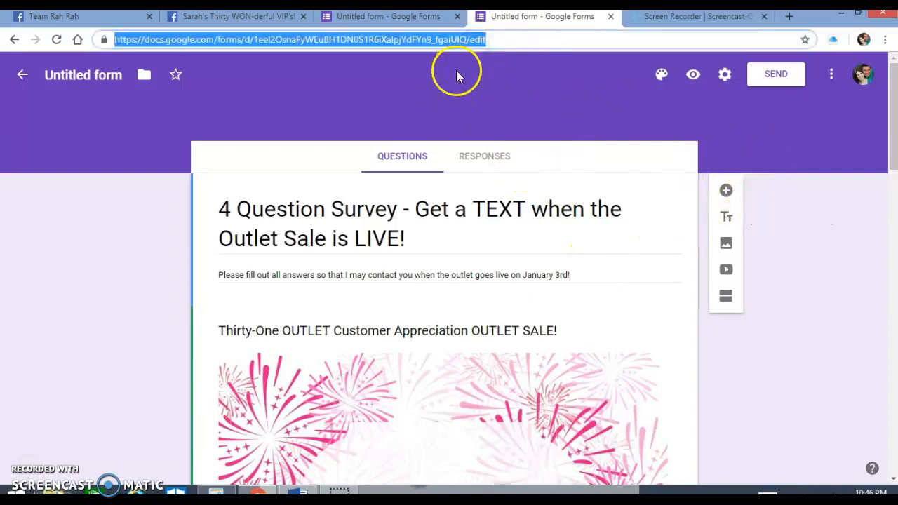
click(33, 457)
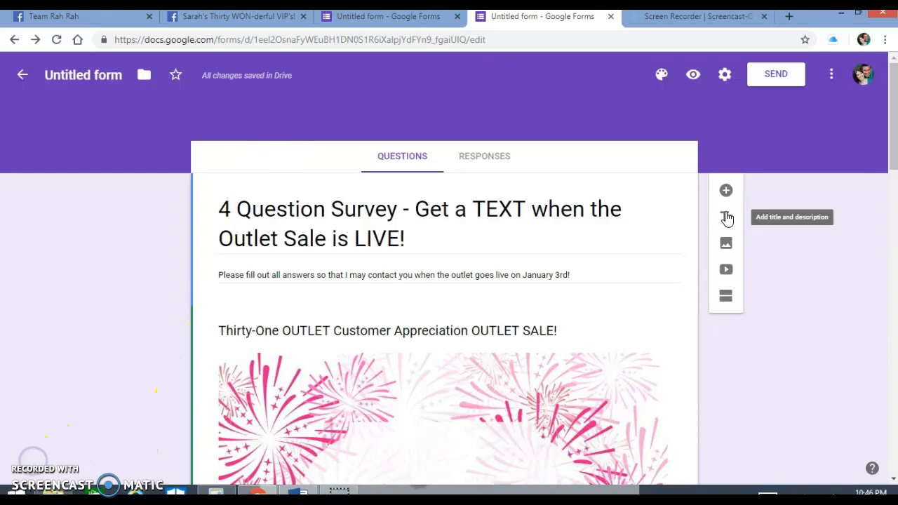
- Create a shortened link for sending the form and copy it
click(775, 77)
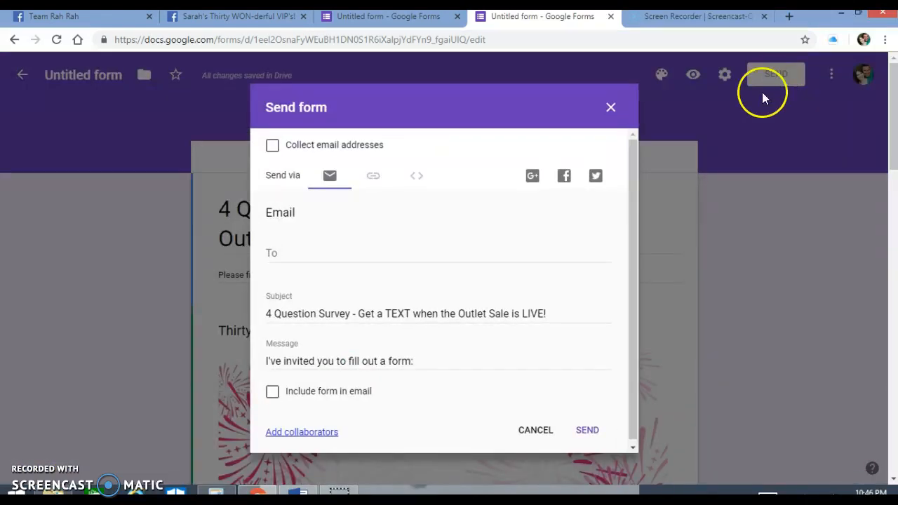
click(374, 176)
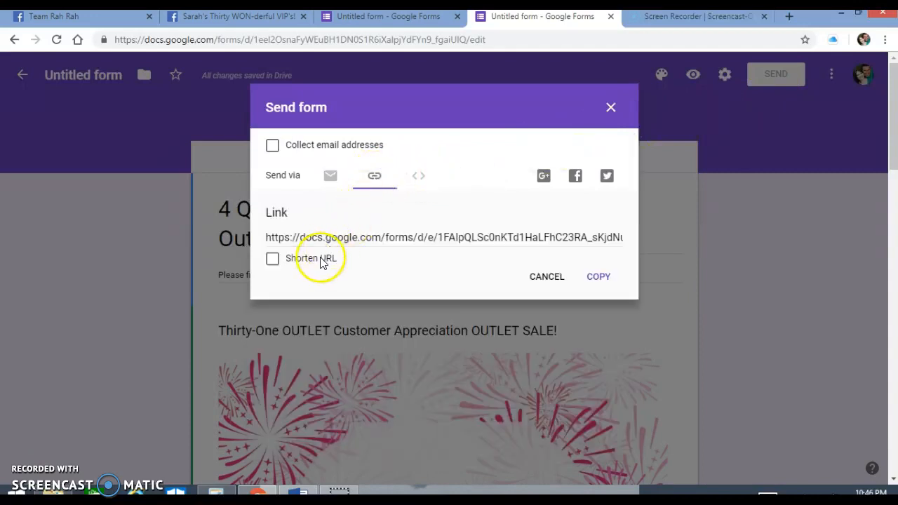
click(274, 261)
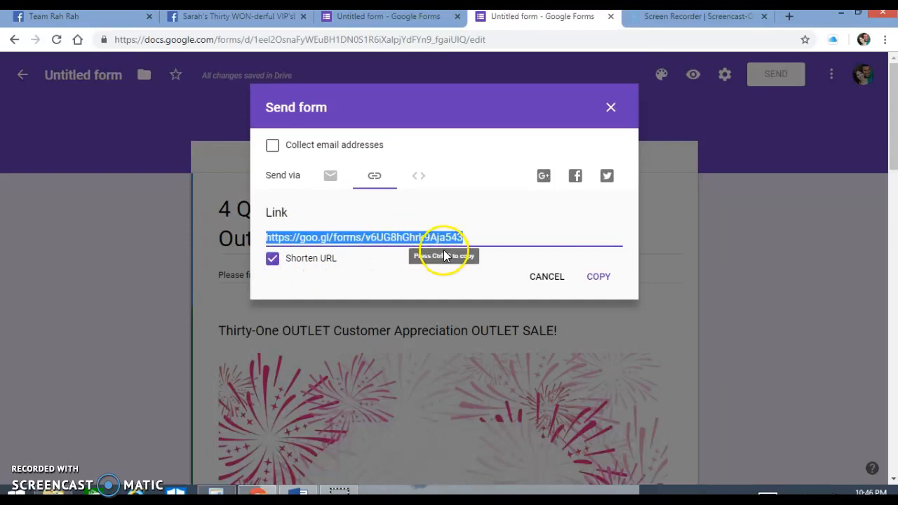
click(597, 277)
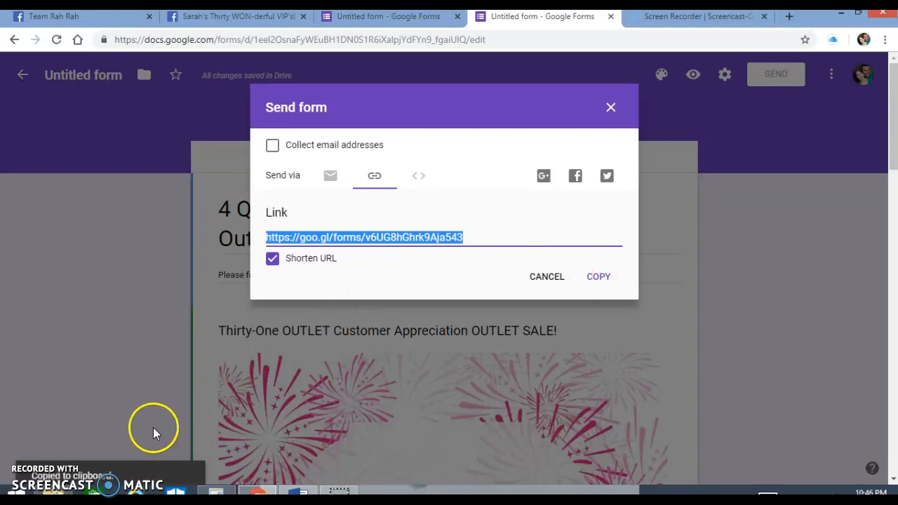
- Switch to the Facebook VIP group and start a new post containing the copied short link to the survey form
click(261, 19)
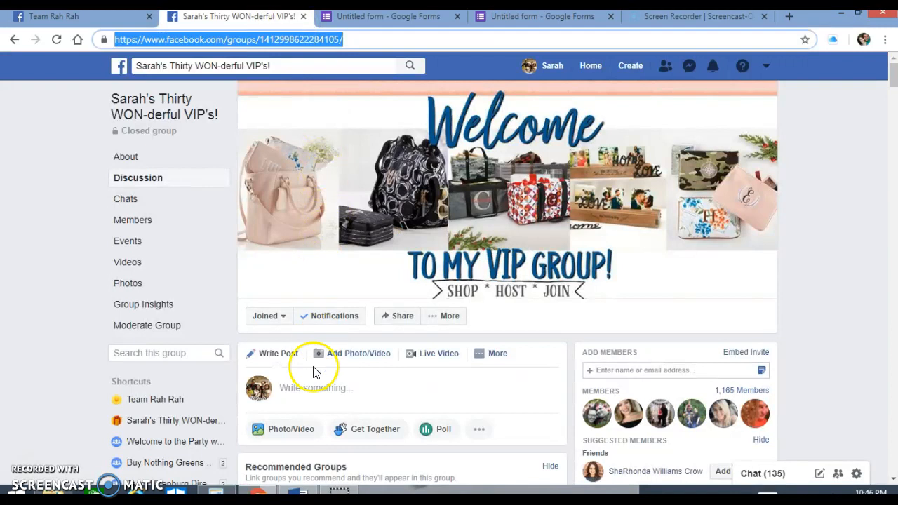
click(306, 387)
key(ctrl+v)
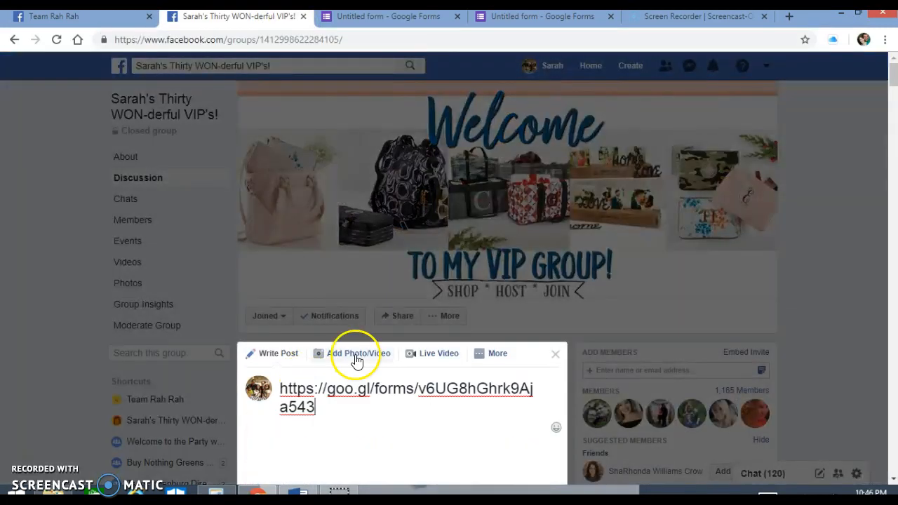
scroll(343, 373, down, 3)
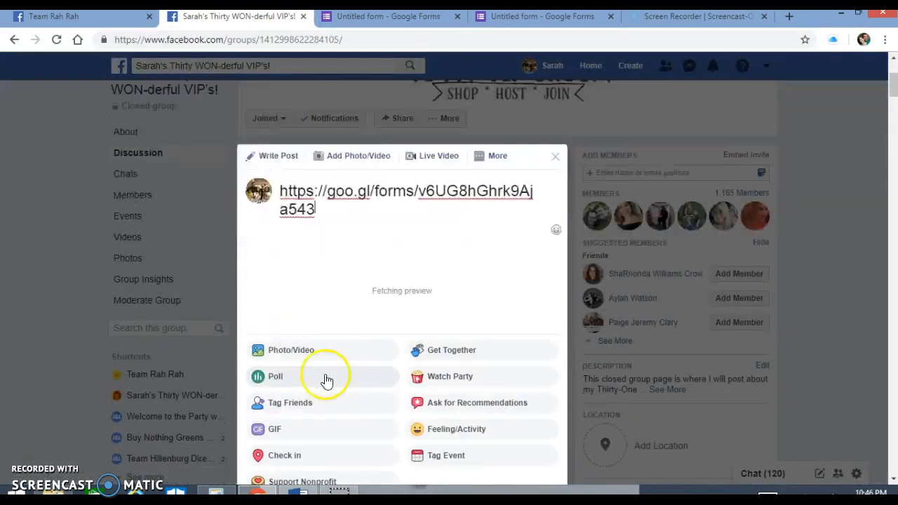
- Add "The OUTLET SALE is coming! Please fill out this quick four question survey so that you don't miss it when it's time!" above the link and publish
click(280, 191)
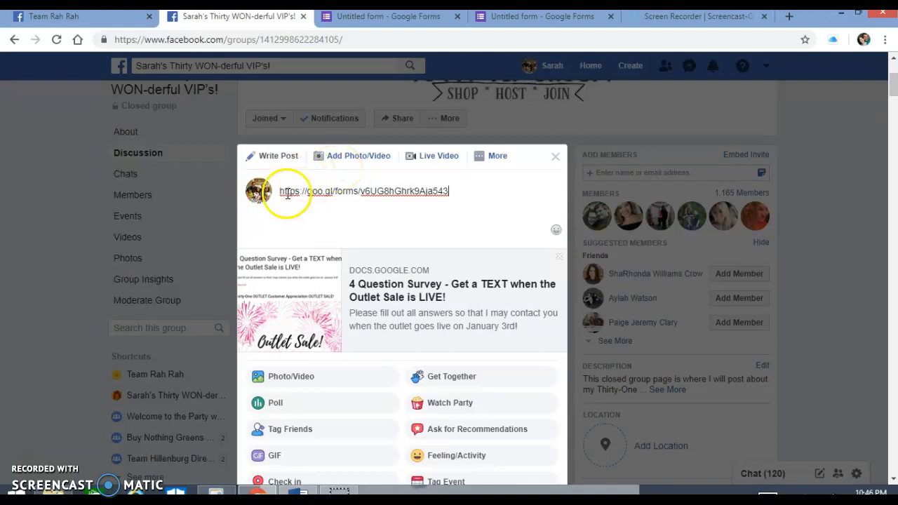
key(Return)
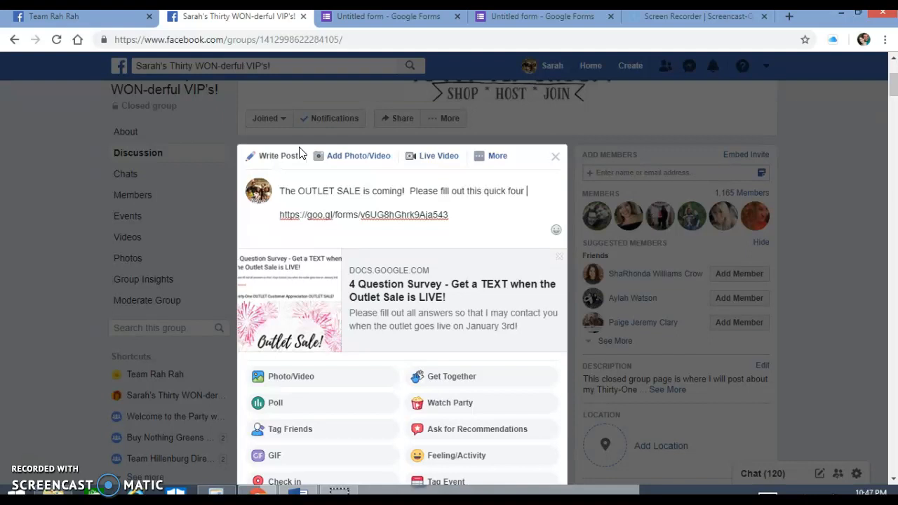
text(question survey so that you don't miss it when it's time!)
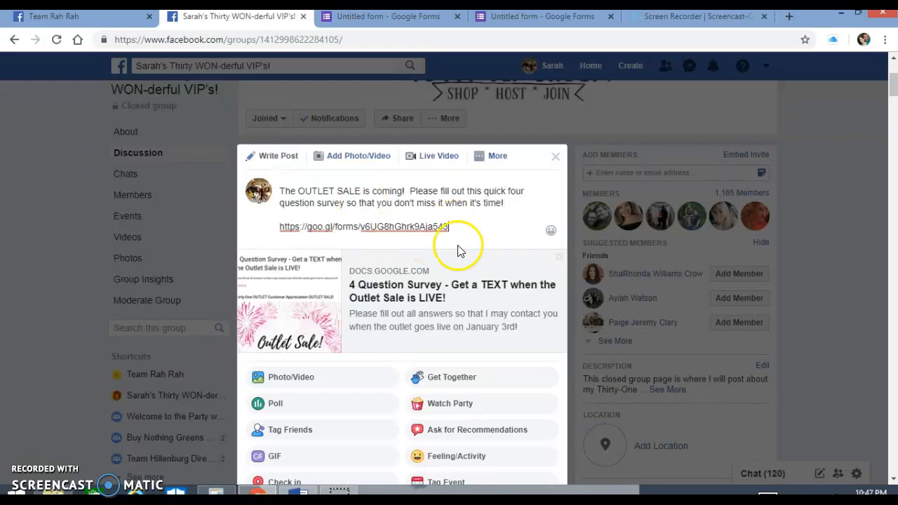
scroll(457, 249, down, 3)
click(540, 343)
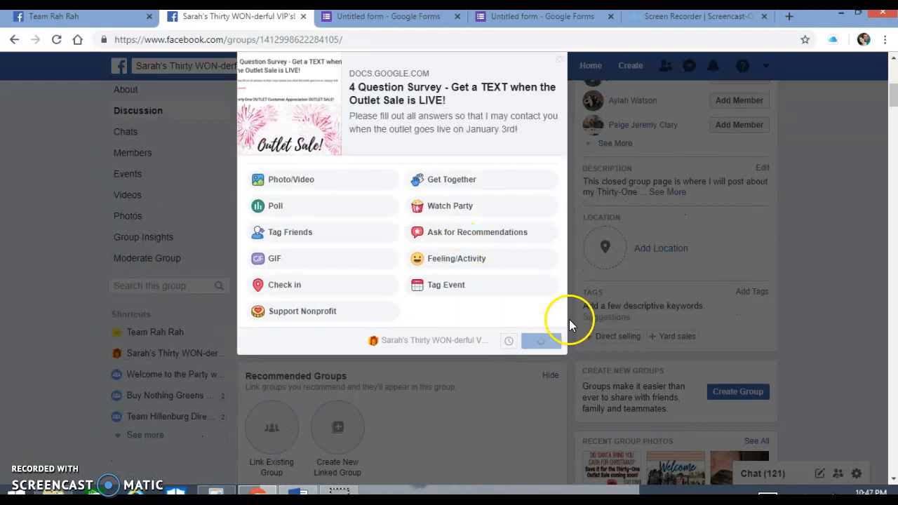